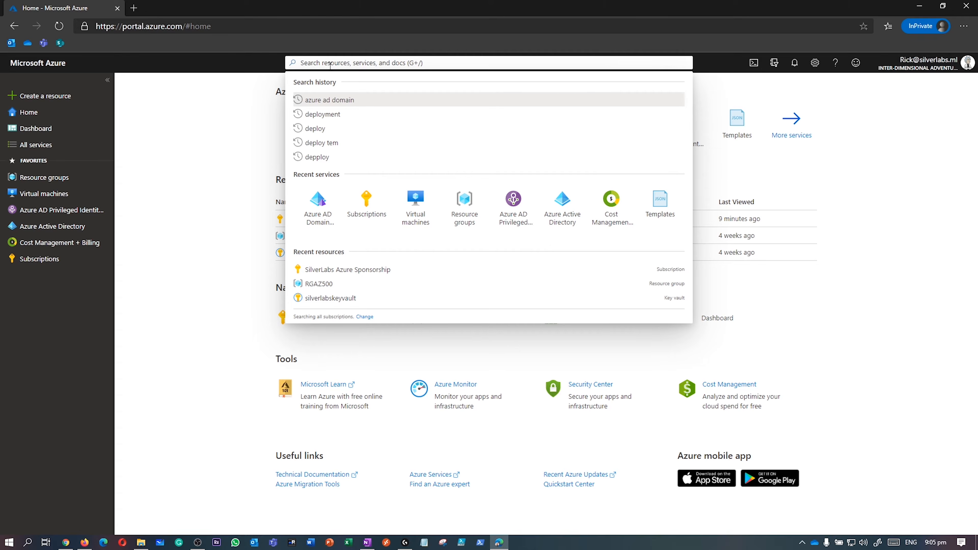
# Step: Search the portal for deployment and open the custom template deployment service
pyautogui.click(122, 219)
pyautogui.click(323, 63)
pyautogui.write('deployment')
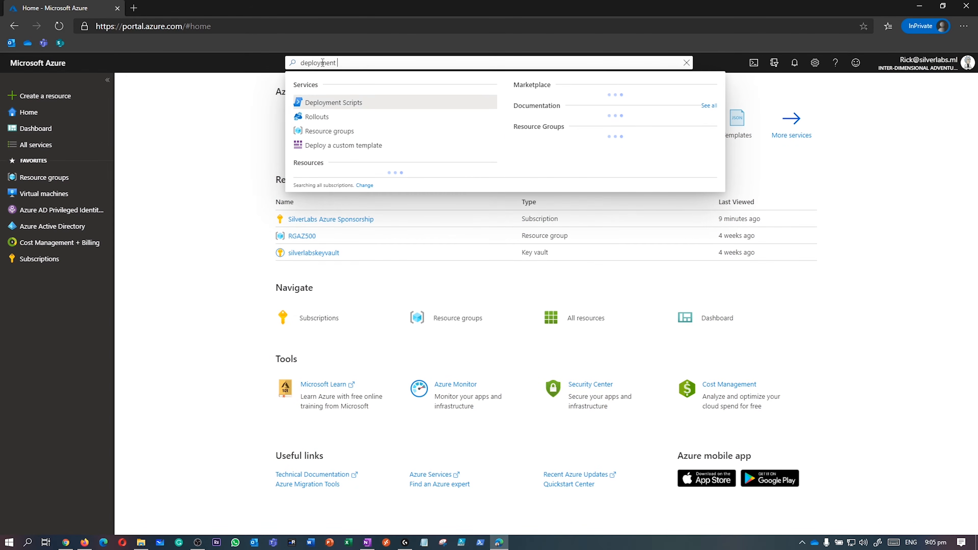
pyautogui.click(332, 146)
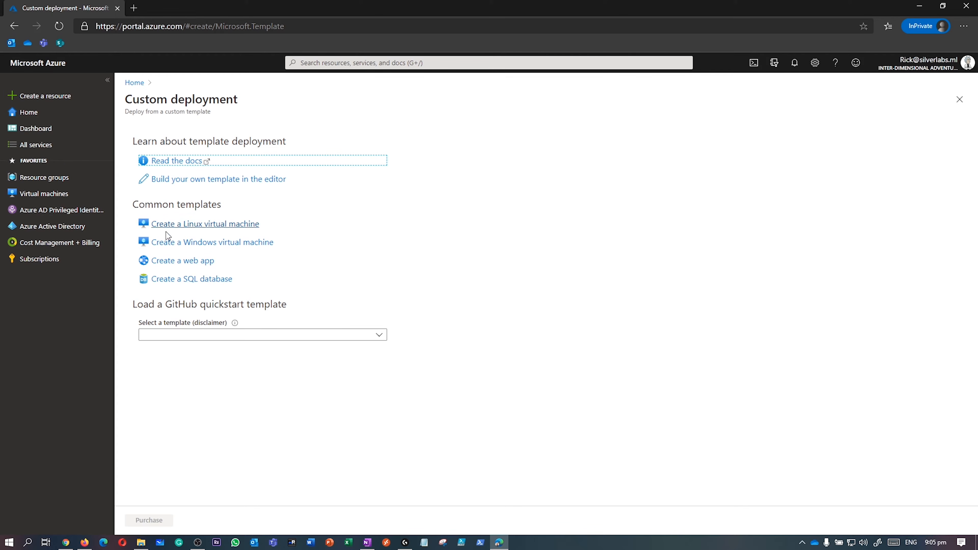
# Step: Filter the GitHub quickstart templates by "domain" and choose active-directory-new-domain
pyautogui.click(185, 336)
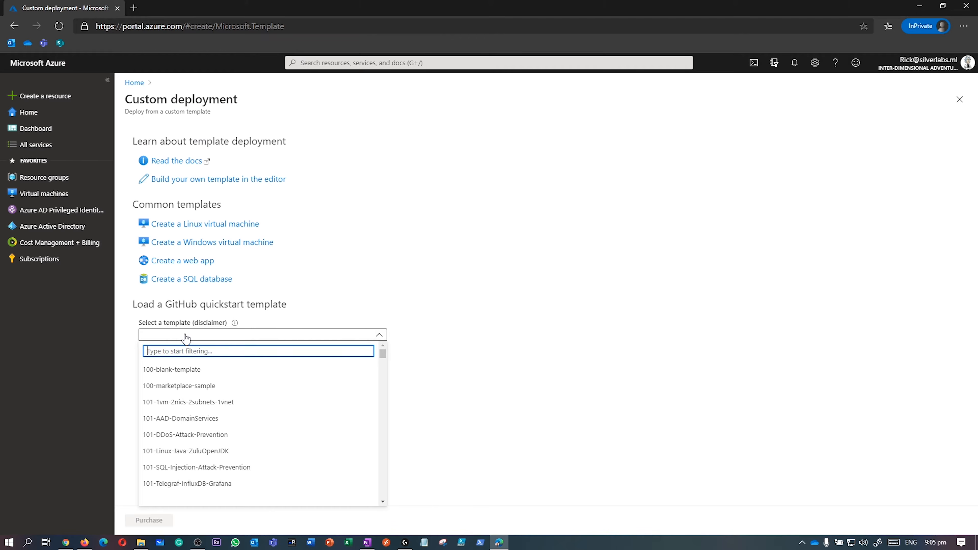
pyautogui.write('domain')
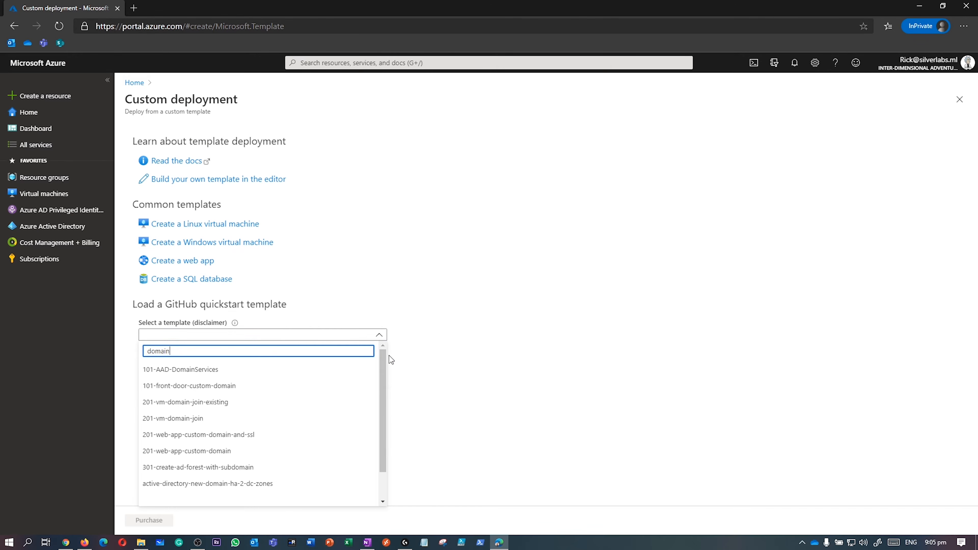
pyautogui.moveTo(384, 362); pyautogui.dragTo(379, 396)
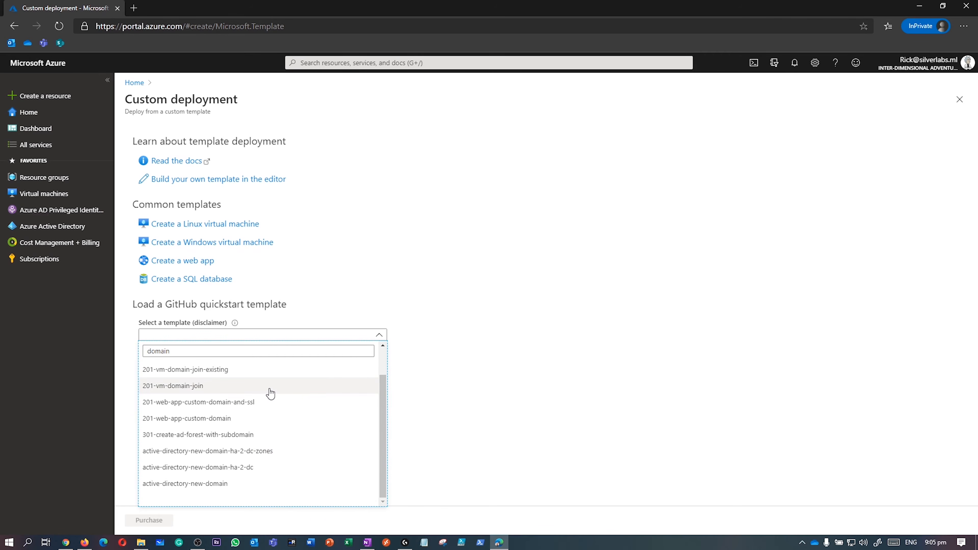
pyautogui.click(183, 486)
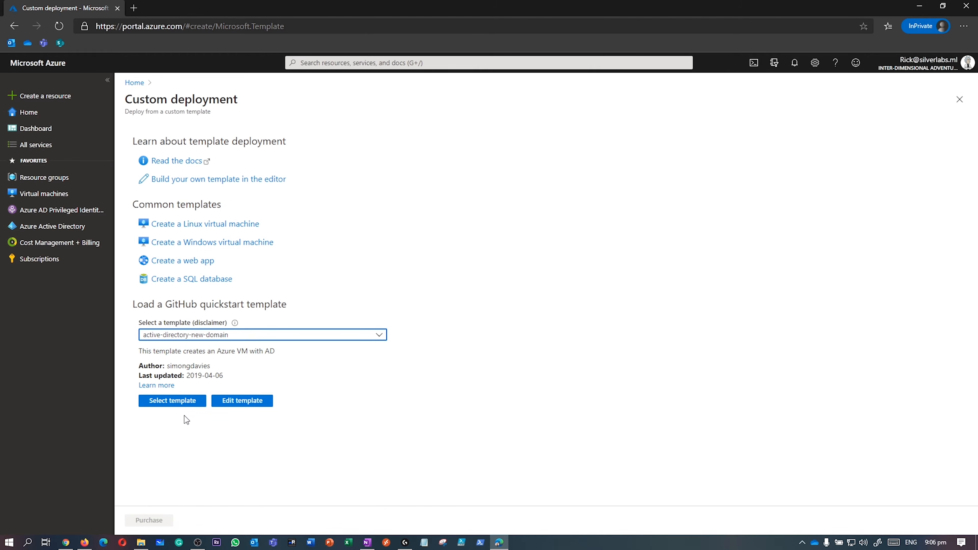
# Step: Check the template's author and update date, then read its GitHub README for what it deploys
pyautogui.moveTo(172, 366); pyautogui.dragTo(246, 377)
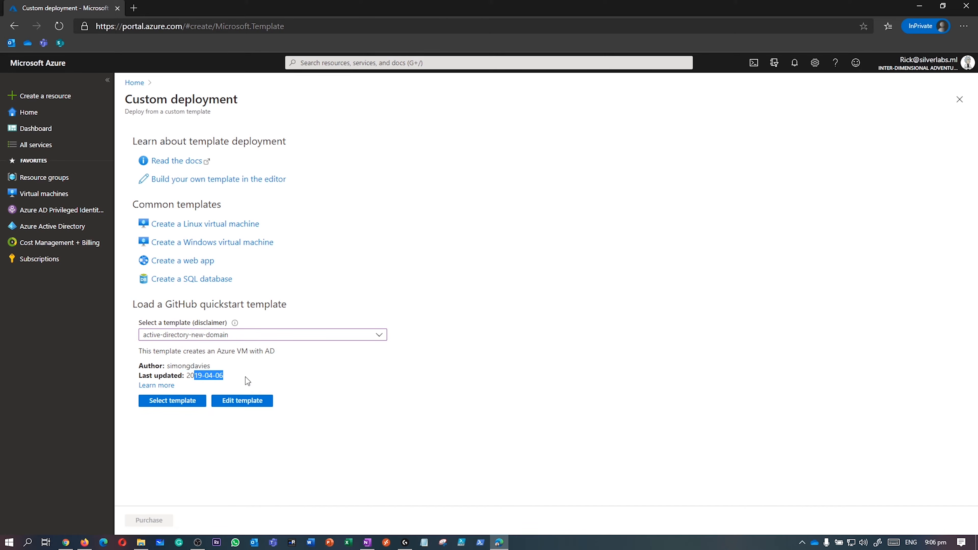
pyautogui.click(159, 386)
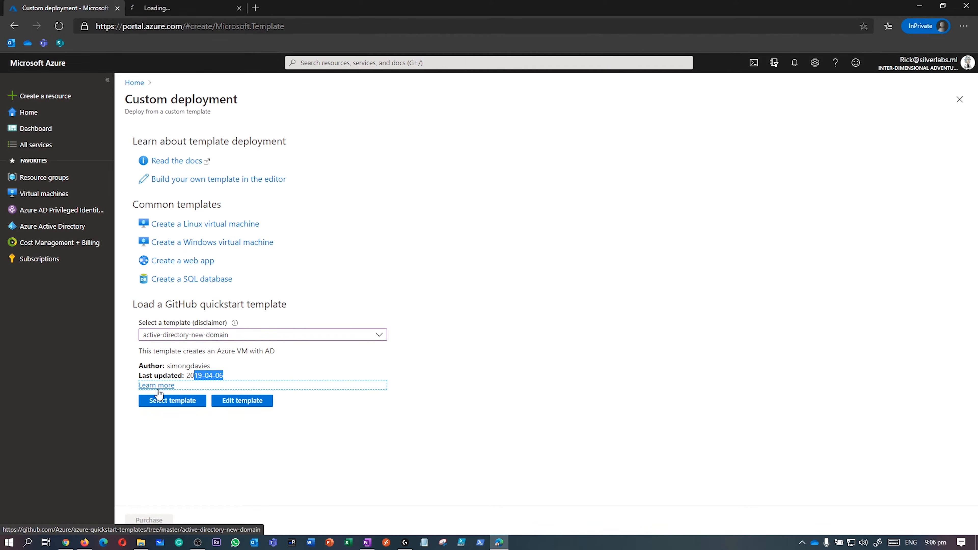
pyautogui.click(178, 7)
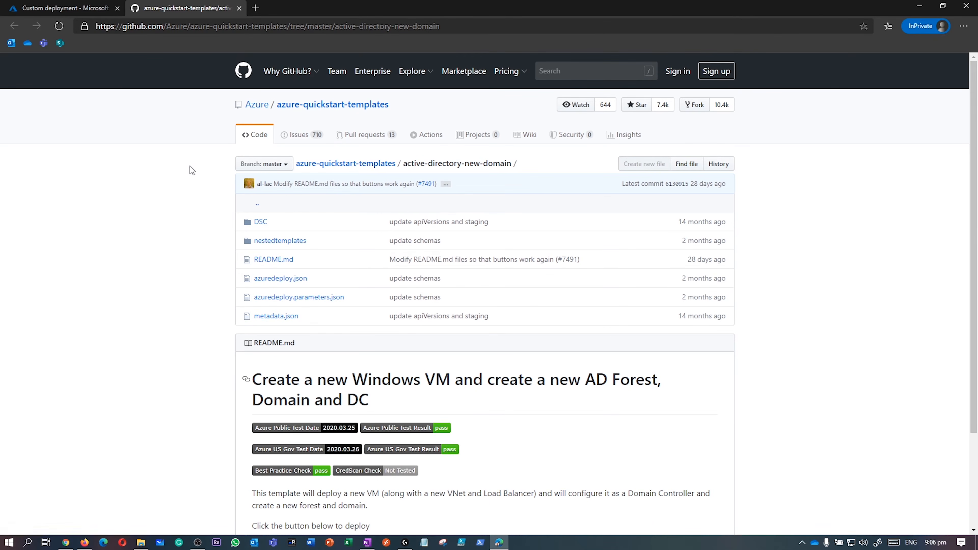
pyautogui.scroll(-3, 190, 166)
pyautogui.moveTo(265, 258); pyautogui.dragTo(657, 258)
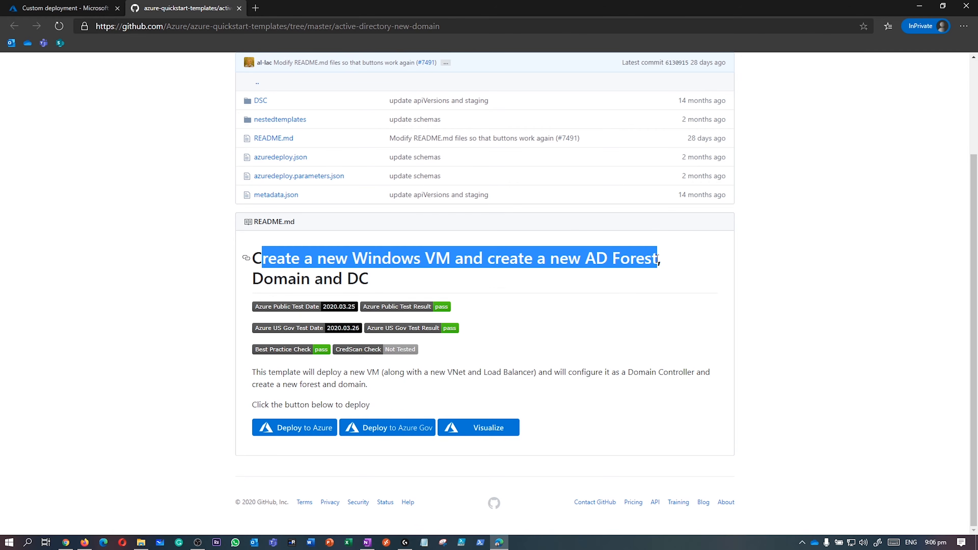
pyautogui.moveTo(265, 277); pyautogui.dragTo(367, 284)
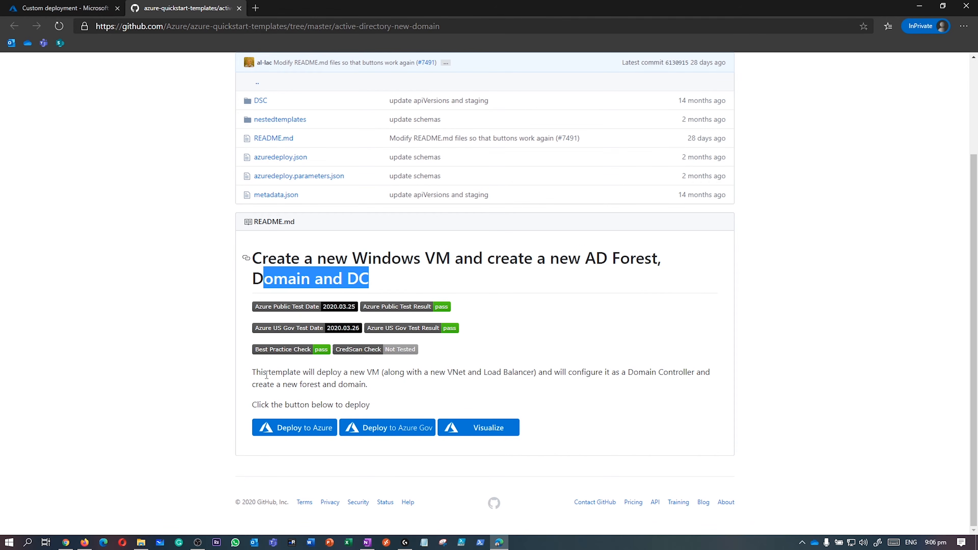
pyautogui.moveTo(252, 373); pyautogui.dragTo(370, 386)
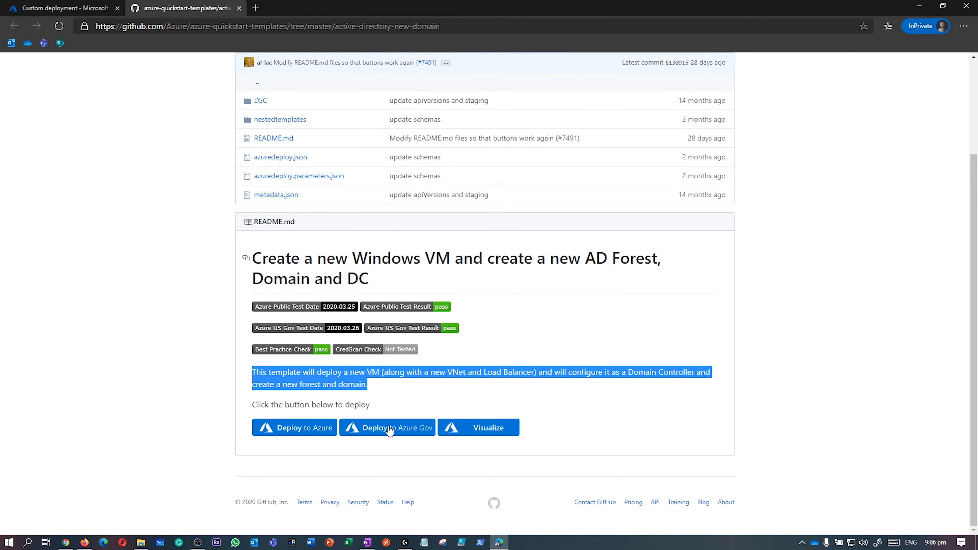
# Step: Open the template's resource visualization, examine the resources it creates, and return to the README's deployment instructions
pyautogui.middleClick(477, 433)
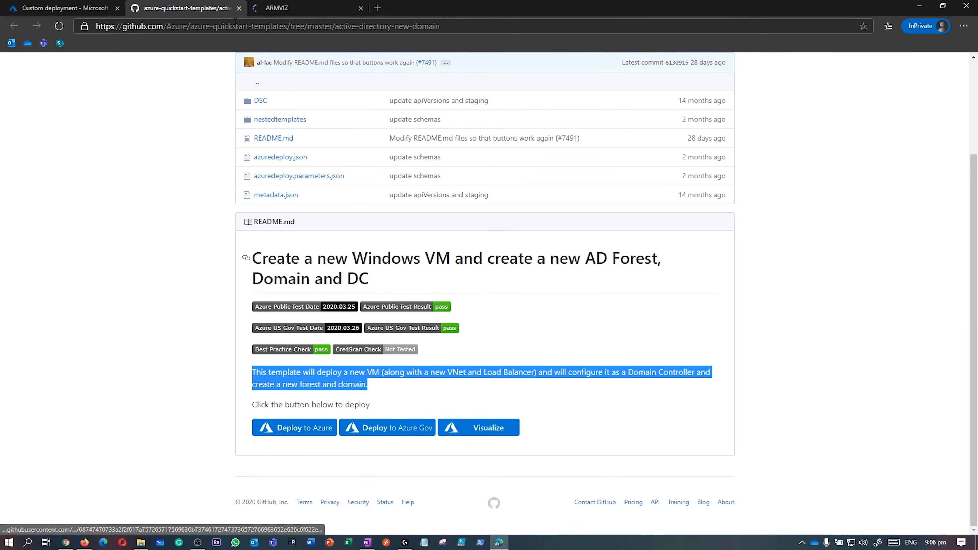
pyautogui.click(327, 9)
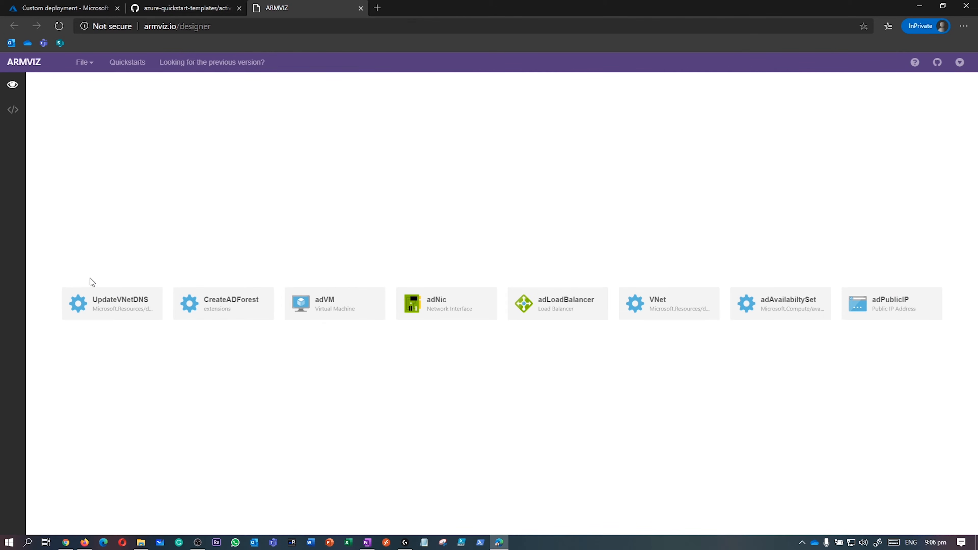
pyautogui.click(200, 6)
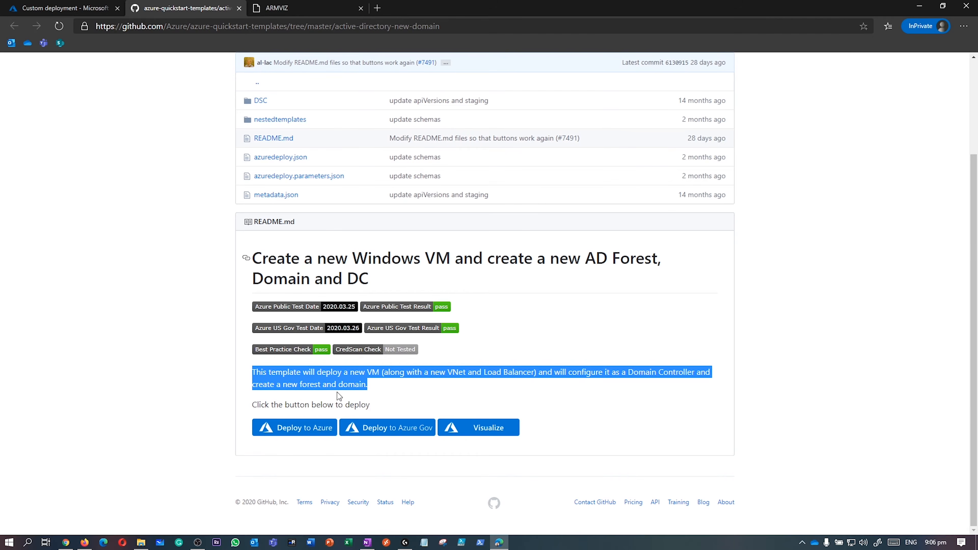
pyautogui.click(310, 385)
pyautogui.tripleClick(266, 404)
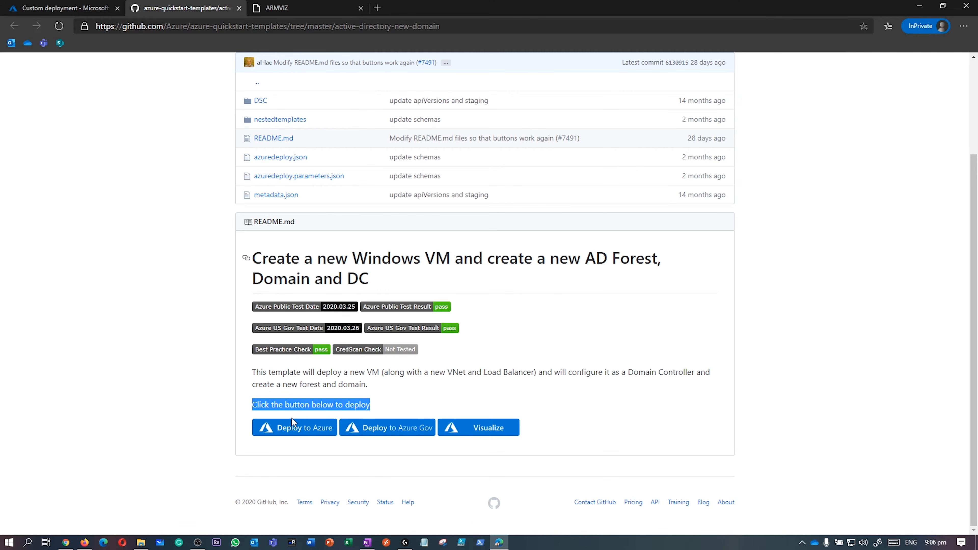
# Step: Load the active-directory-new-domain template in the Azure portal, keeping the SilverLabs Azure Sponsorship subscription
pyautogui.click(64, 7)
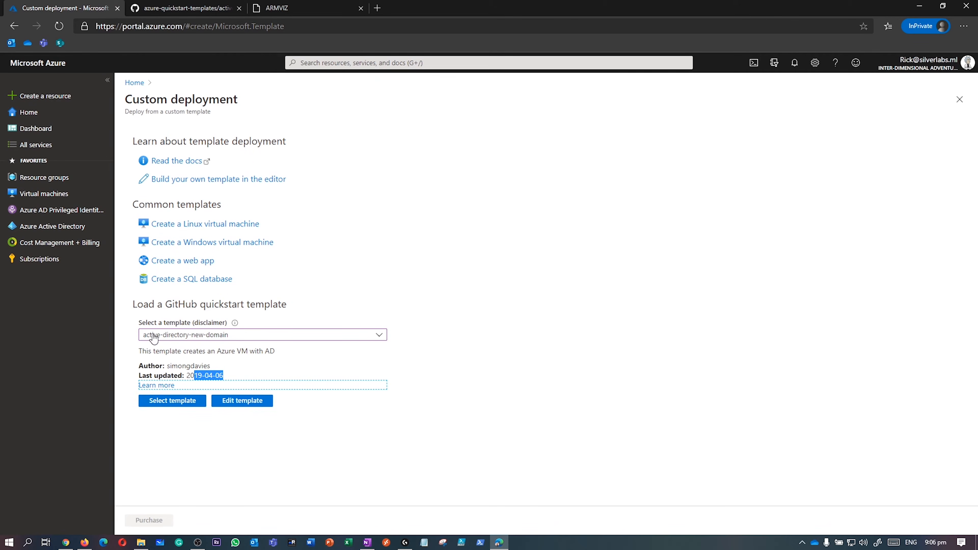
pyautogui.click(181, 404)
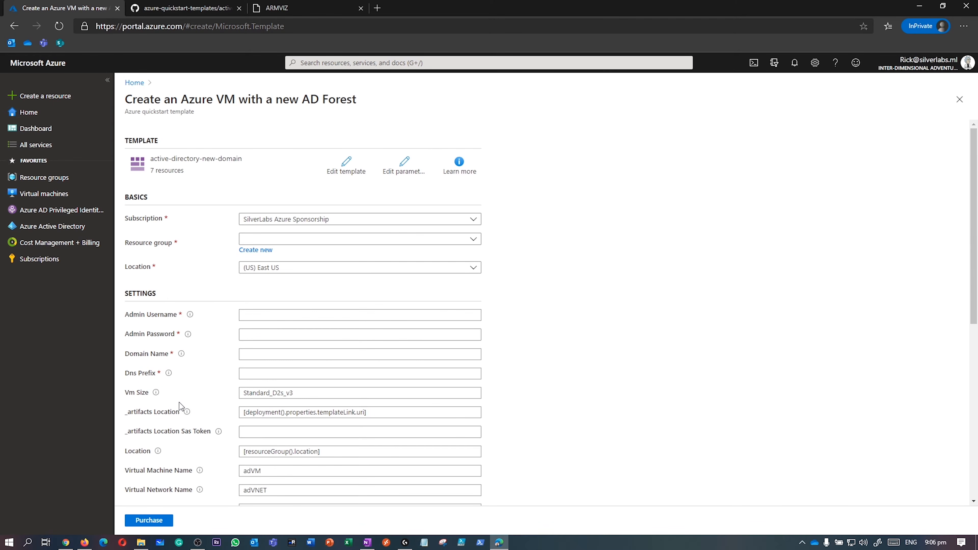
pyautogui.click(295, 221)
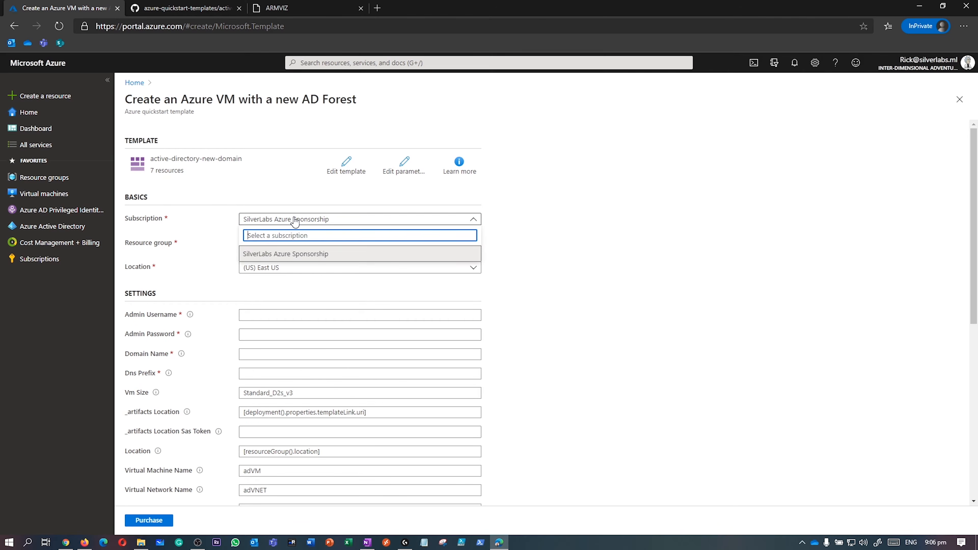
pyautogui.click(295, 222)
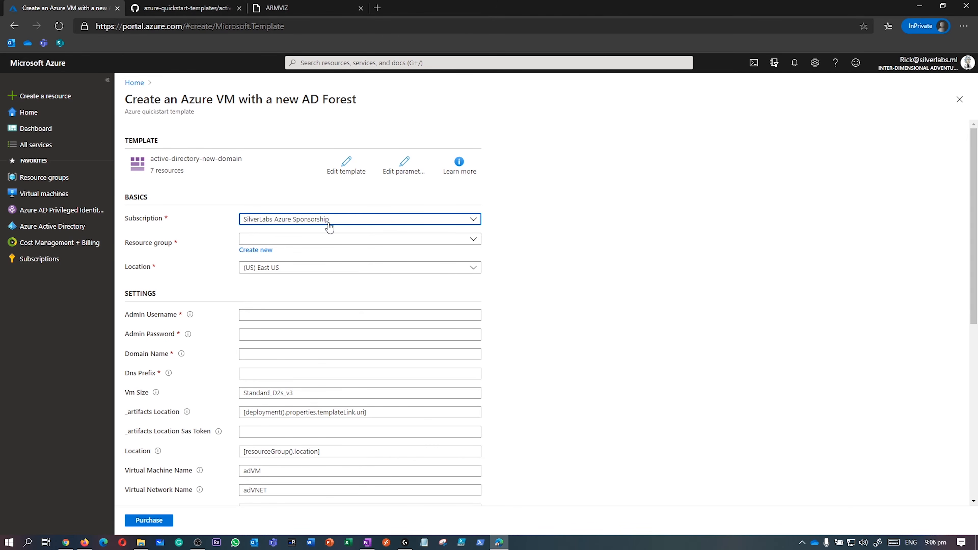
# Step: Set the deployment's resource group to SilverLabs-Lab-RG
pyautogui.click(289, 240)
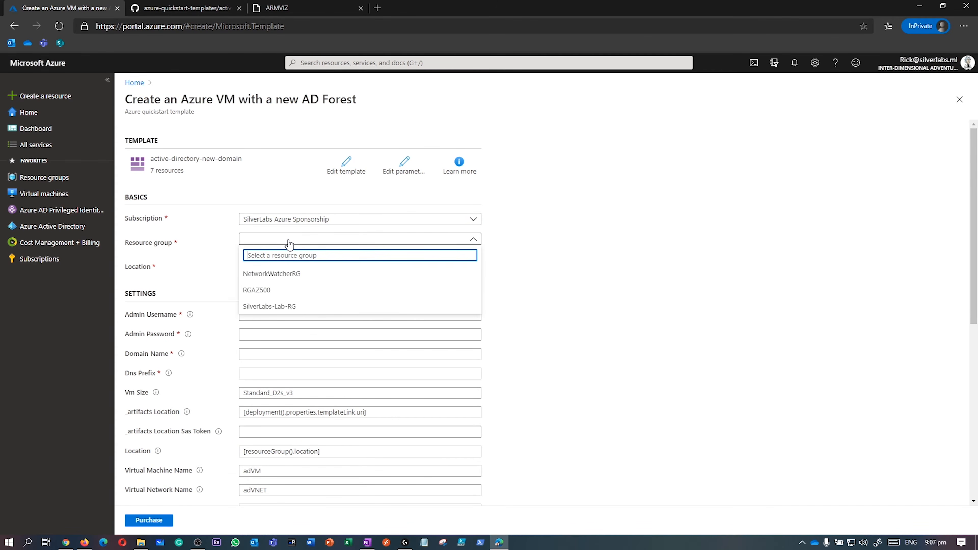
pyautogui.click(333, 220)
pyautogui.click(334, 220)
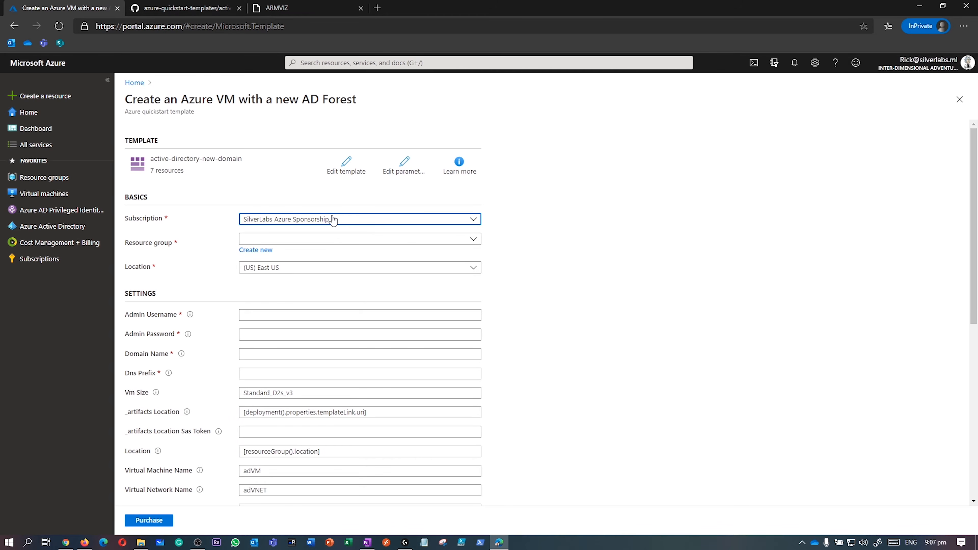
pyautogui.click(333, 220)
pyautogui.click(327, 219)
pyautogui.click(310, 242)
pyautogui.click(310, 242)
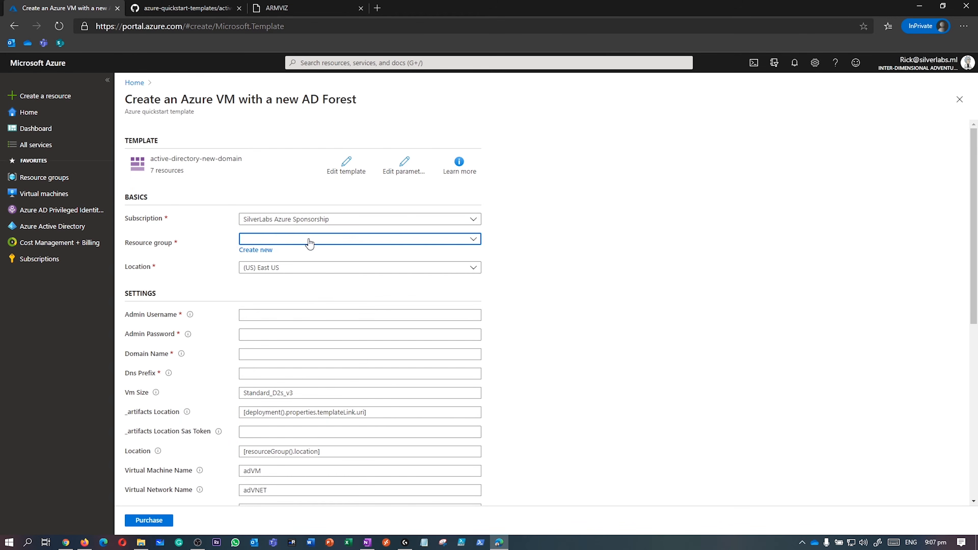
pyautogui.click(310, 243)
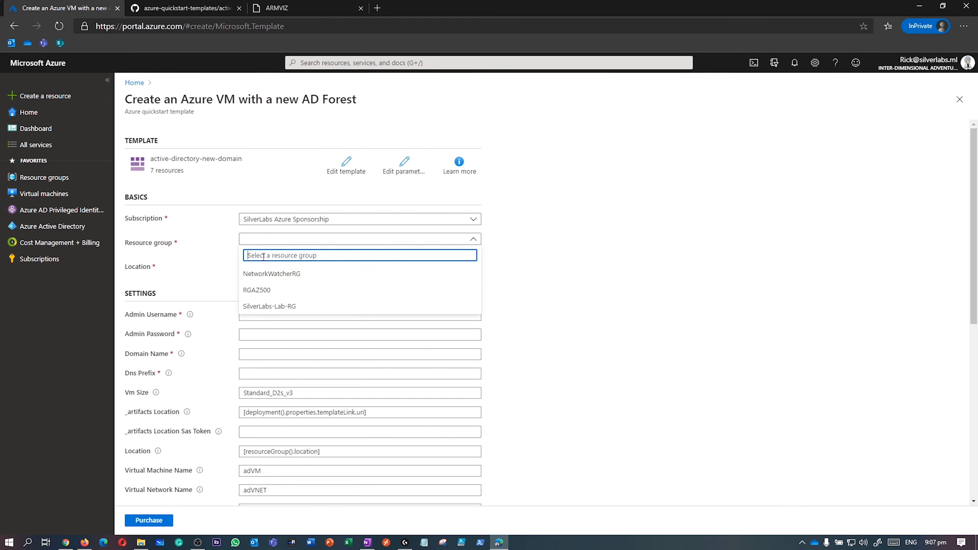
pyautogui.click(271, 307)
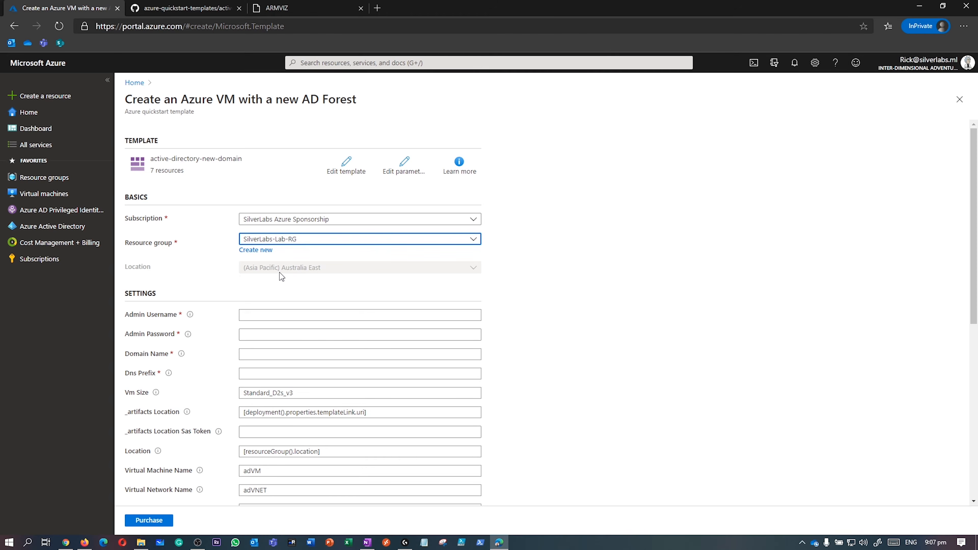
# Step: Set the admin username to onpremadmin and enter the admin password for the new domain VM
pyautogui.click(281, 310)
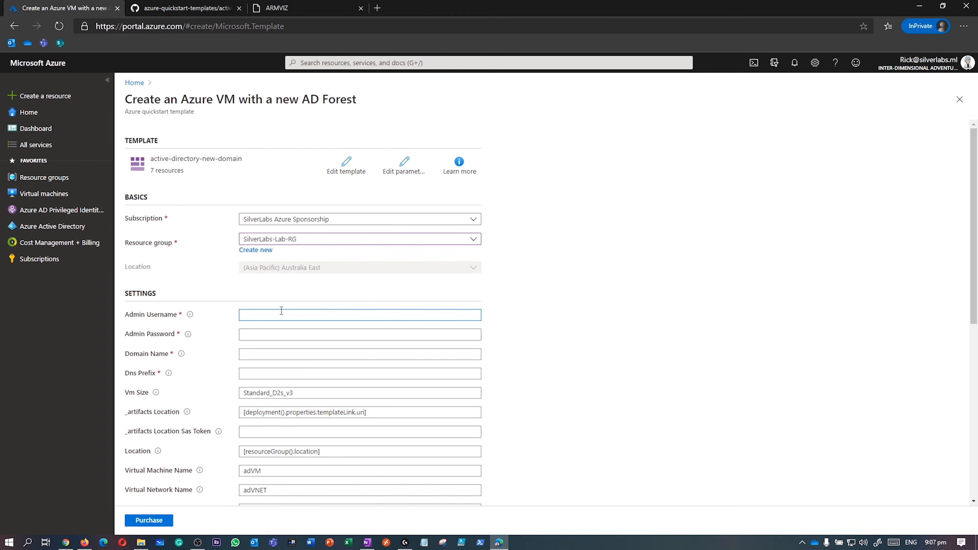
pyautogui.write('onpremadmin')
pyautogui.click(291, 336)
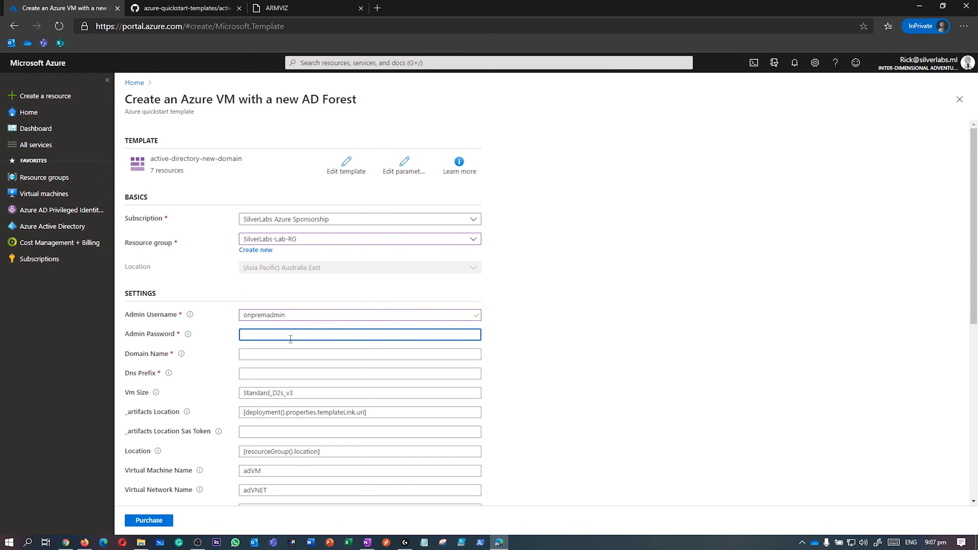
pyautogui.write('******')
pyautogui.press('BackSpace')
pyautogui.press('BackSpace')
pyautogui.press('BackSpace')
pyautogui.press('BackSpace')
pyautogui.press('BackSpace')
pyautogui.press('BackSpace')
pyautogui.write('************')
# Step: Set the domain name to Silverlabs.ml and the DNS prefix to onpremadvm1
pyautogui.click(287, 354)
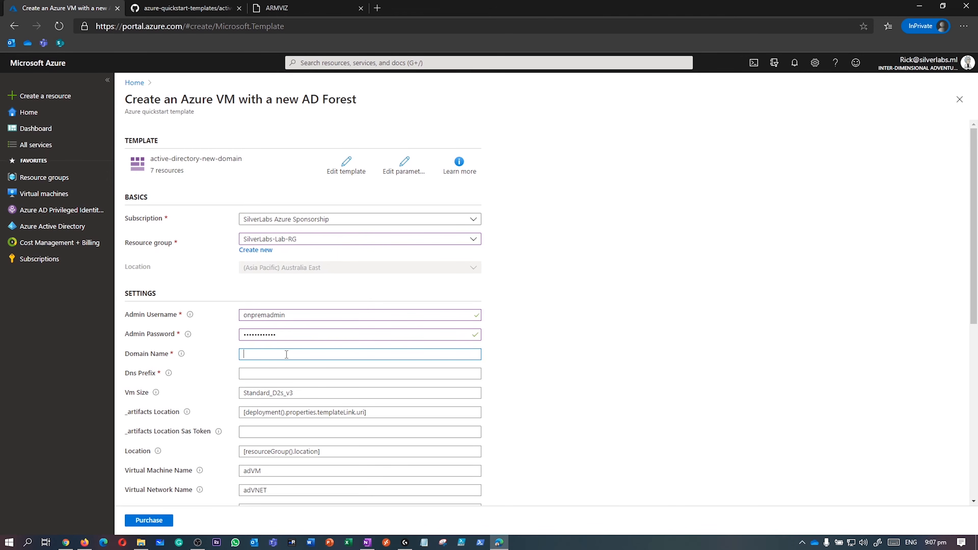
pyautogui.write('Silverlabs.ml')
pyautogui.click(314, 372)
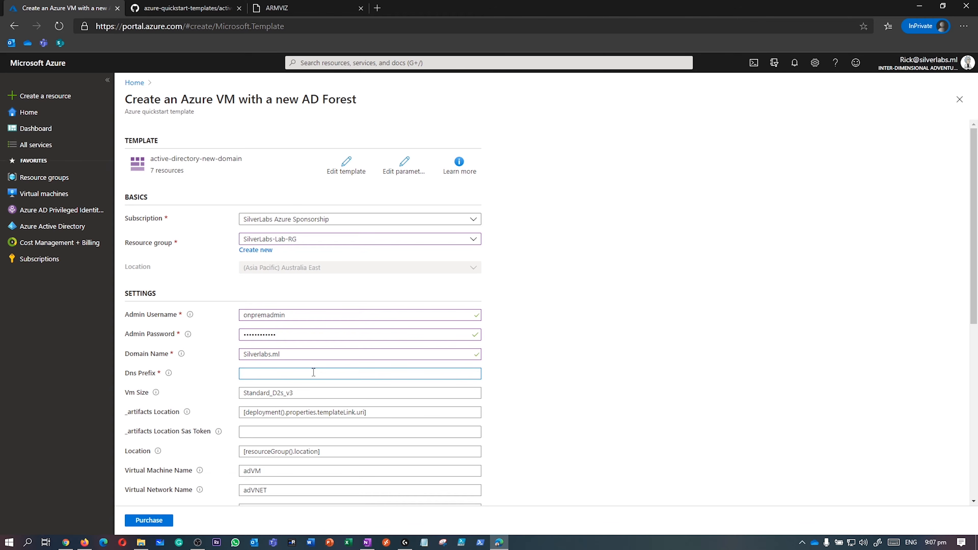
pyautogui.write('onpremadvm1')
# Step: Review the template's default virtual machine name, virtual network name and virtual network address range
pyautogui.scroll(-1, 313, 372)
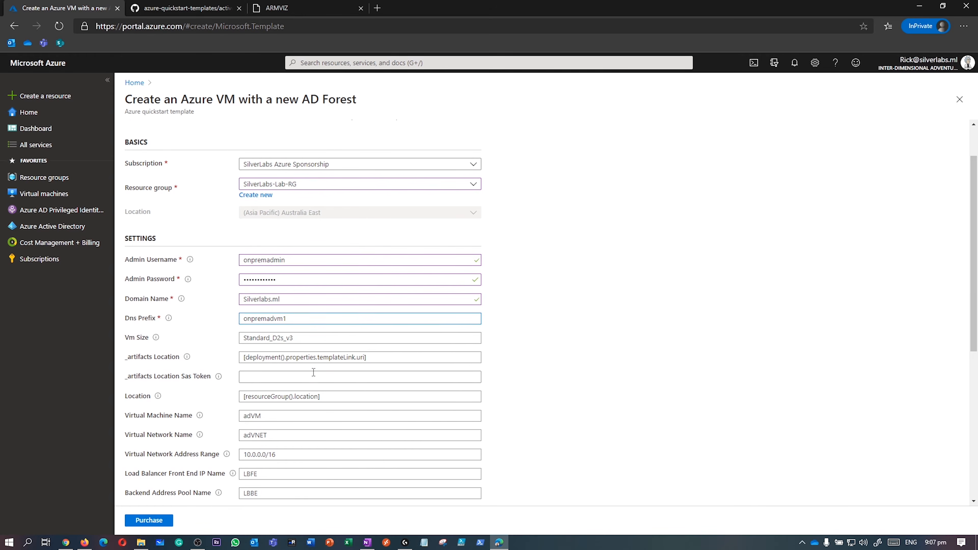
pyautogui.scroll(-2, 258, 378)
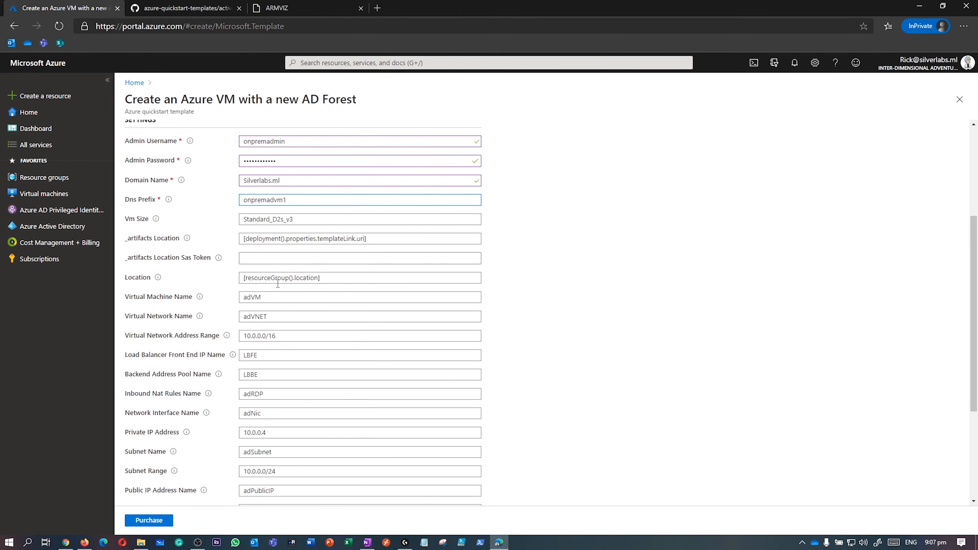
pyautogui.scroll(-1, 277, 289)
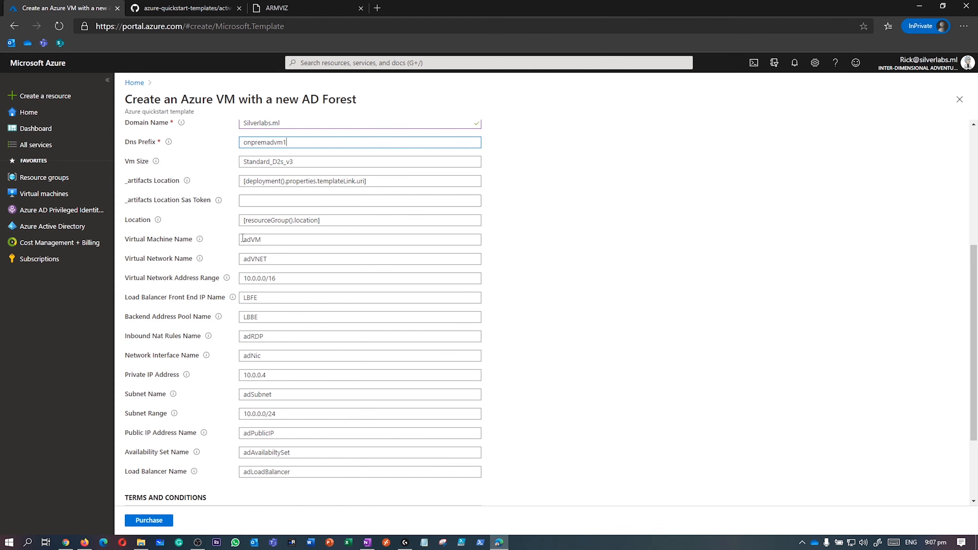
pyautogui.doubleClick(265, 240)
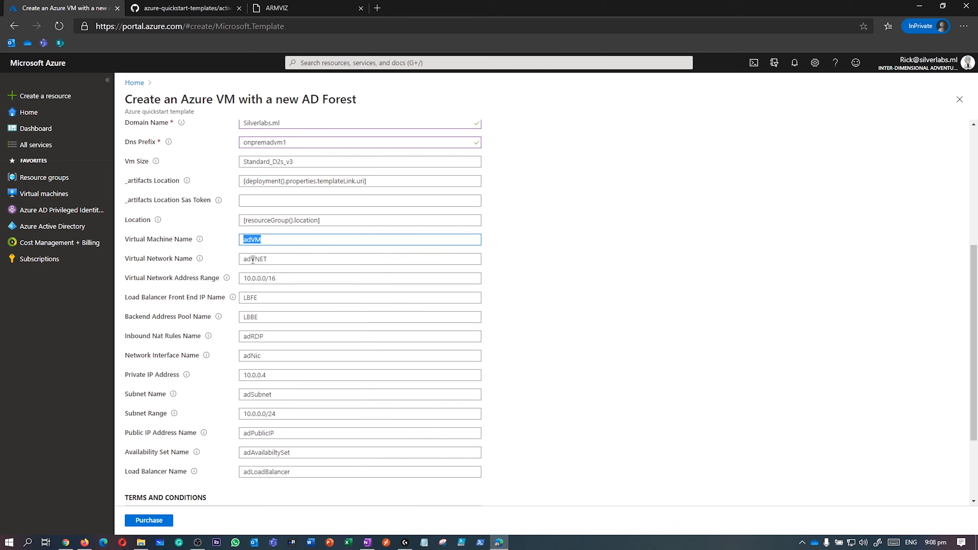
pyautogui.moveTo(252, 260); pyautogui.dragTo(276, 259)
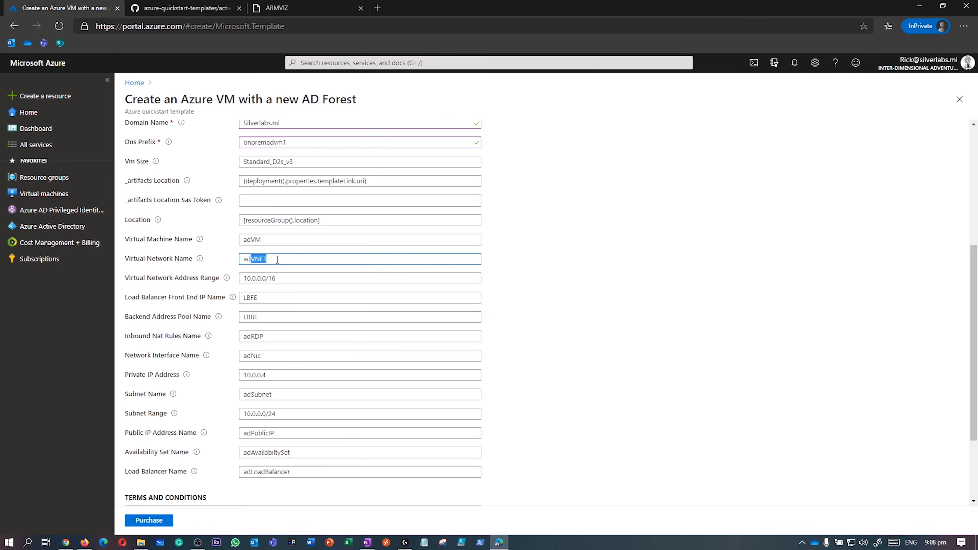
pyautogui.moveTo(296, 281); pyautogui.dragTo(237, 282)
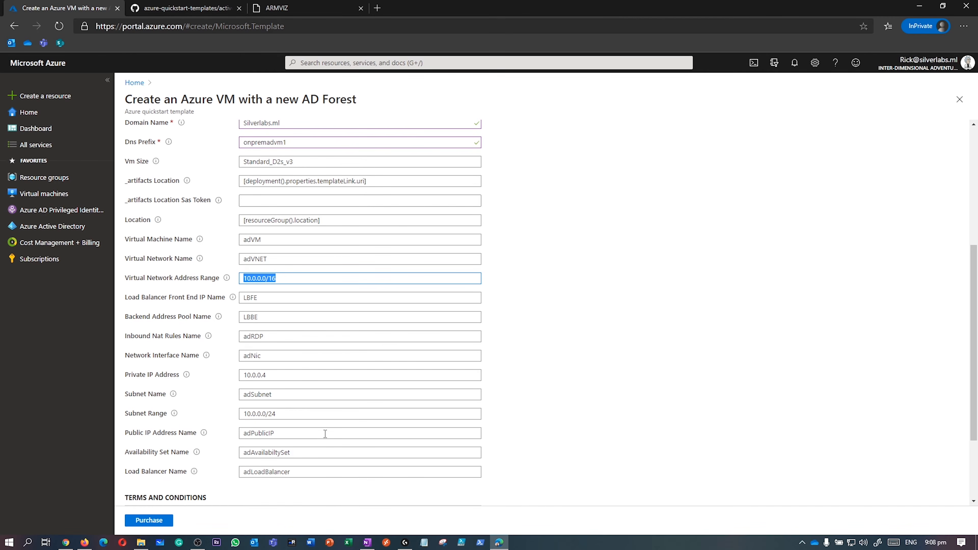
# Step: Agree to the template's terms and conditions and purchase the deployment
pyautogui.click(163, 521)
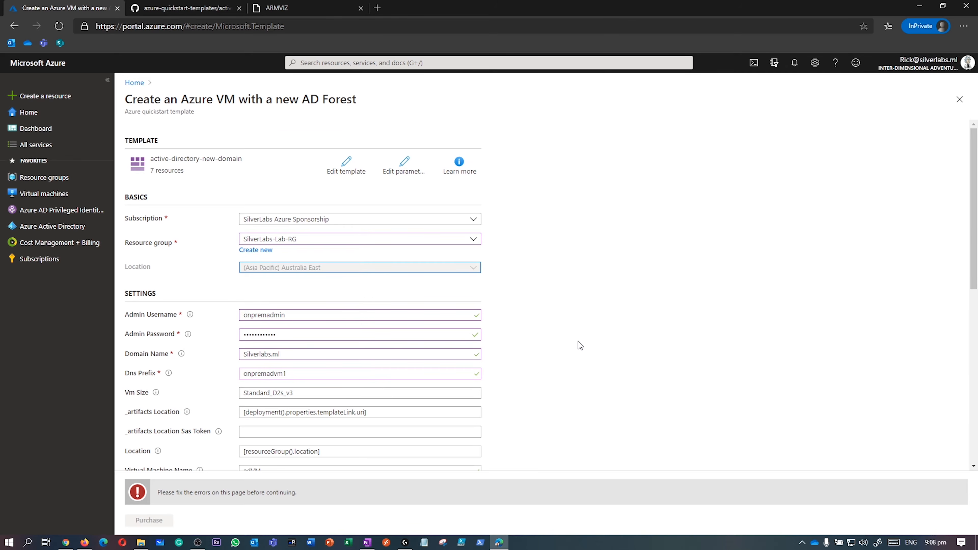
pyautogui.scroll(-7, 577, 341)
pyautogui.scroll(-2, 578, 341)
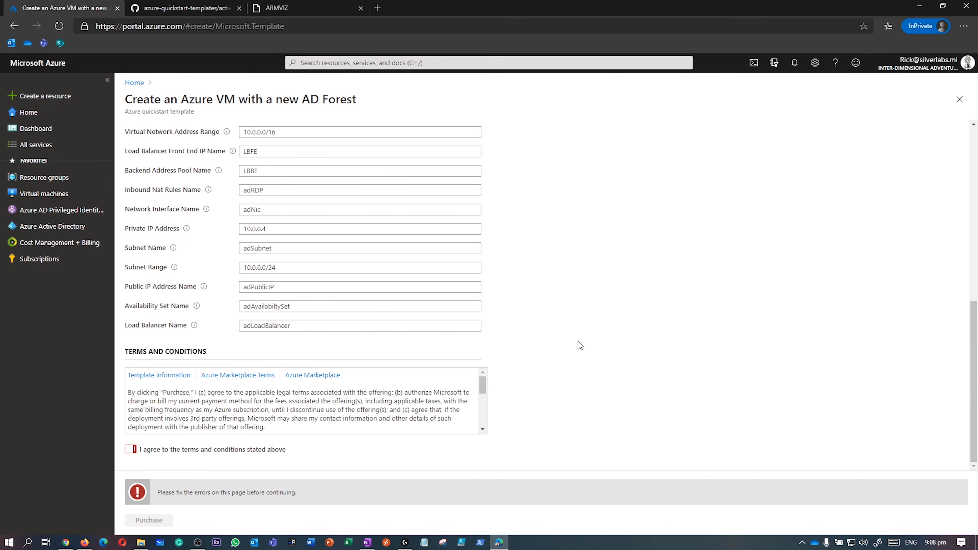
pyautogui.click(131, 454)
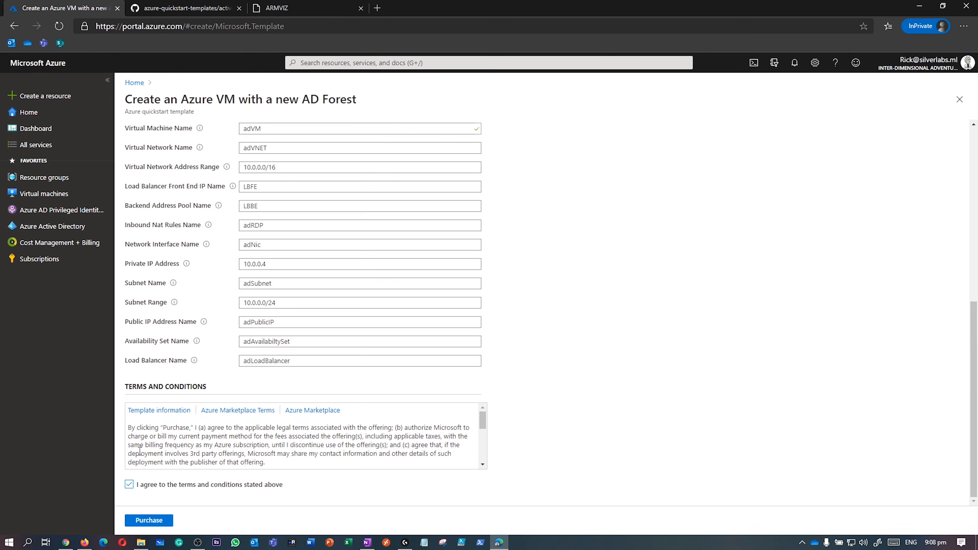
pyautogui.click(160, 520)
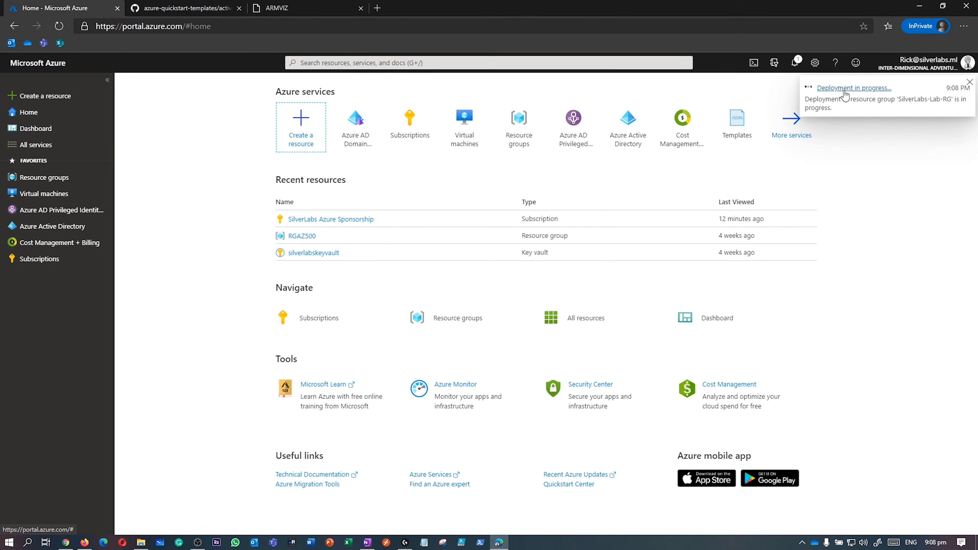
# Step: Open the running deployment's overview and review the deployed resources in its details, including adAvailabiltySet and UpdateVNetDNS
pyautogui.click(844, 92)
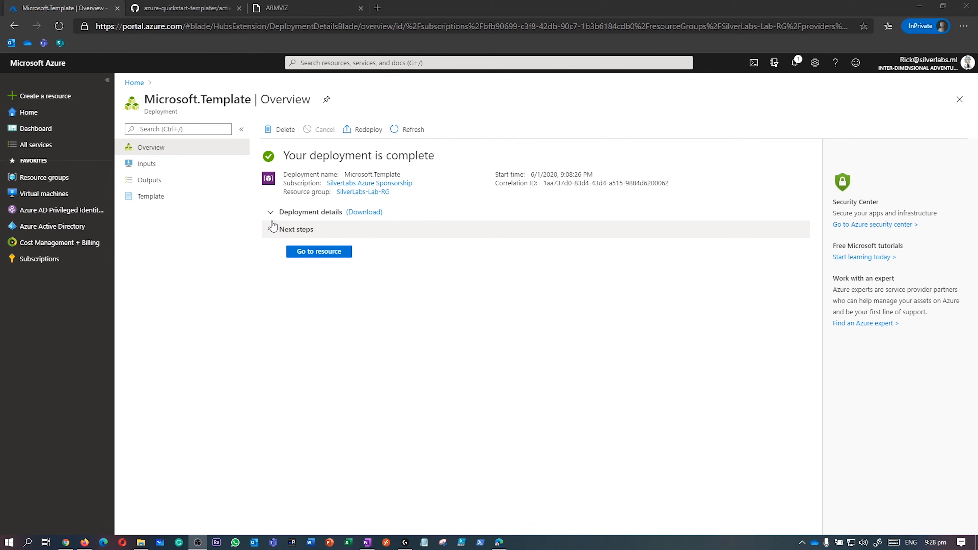
pyautogui.click(270, 212)
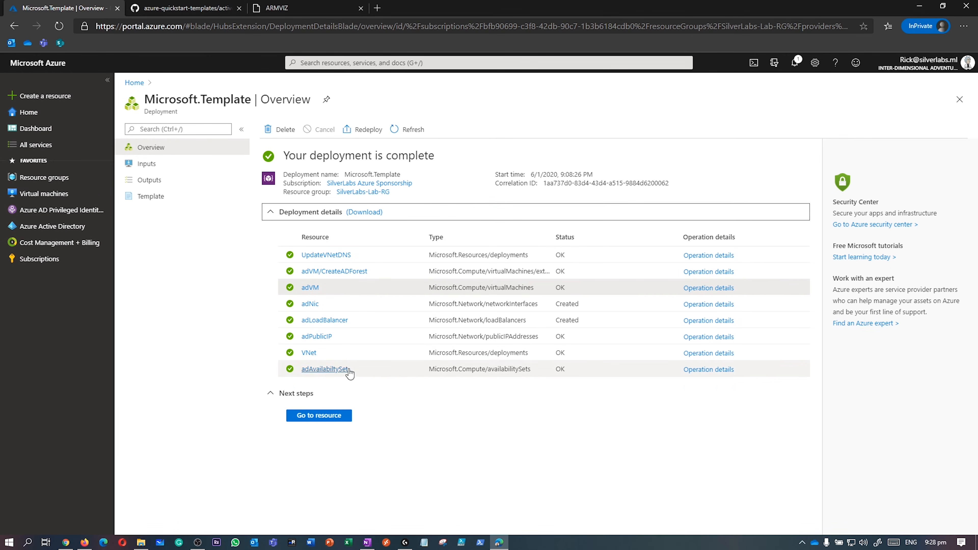
pyautogui.moveTo(364, 370); pyautogui.dragTo(296, 372)
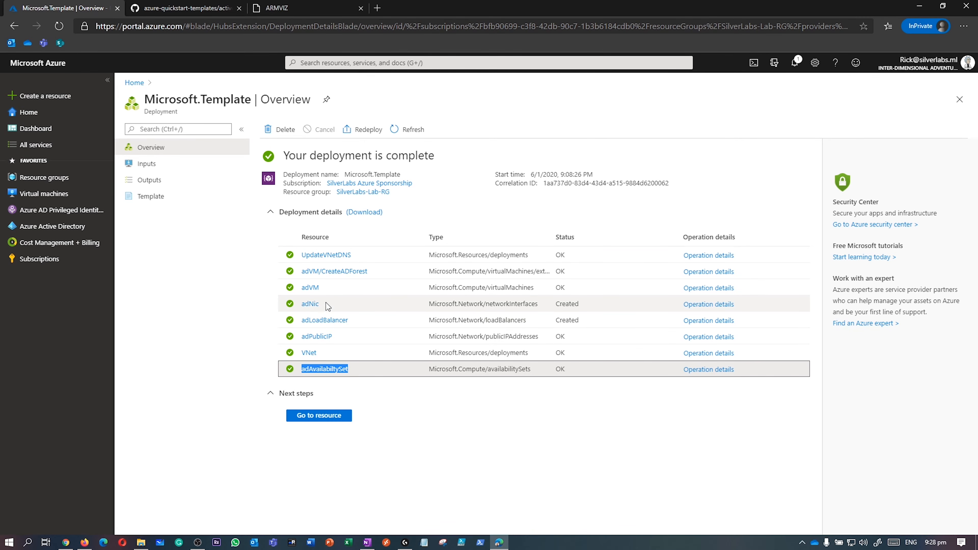
pyautogui.moveTo(354, 255); pyautogui.dragTo(299, 256)
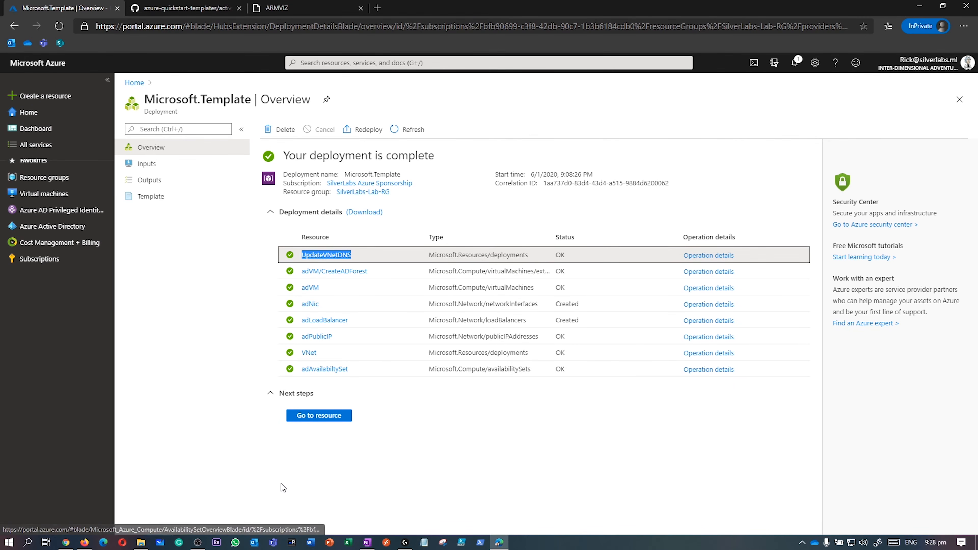
# Step: Open the deployed SilverLabs-Lab-RG resource group and review its resources and disks, sorted by type
pyautogui.click(323, 421)
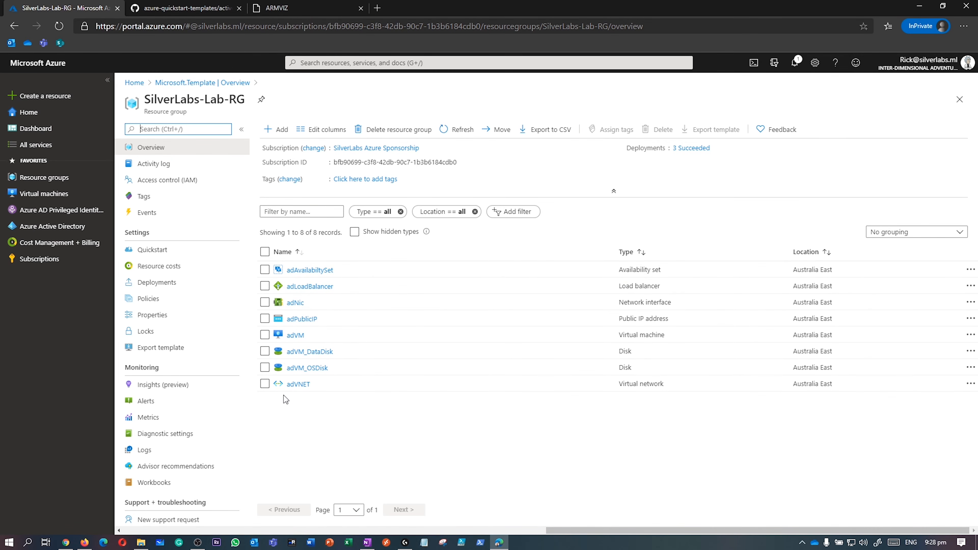
pyautogui.moveTo(629, 270); pyautogui.dragTo(638, 370)
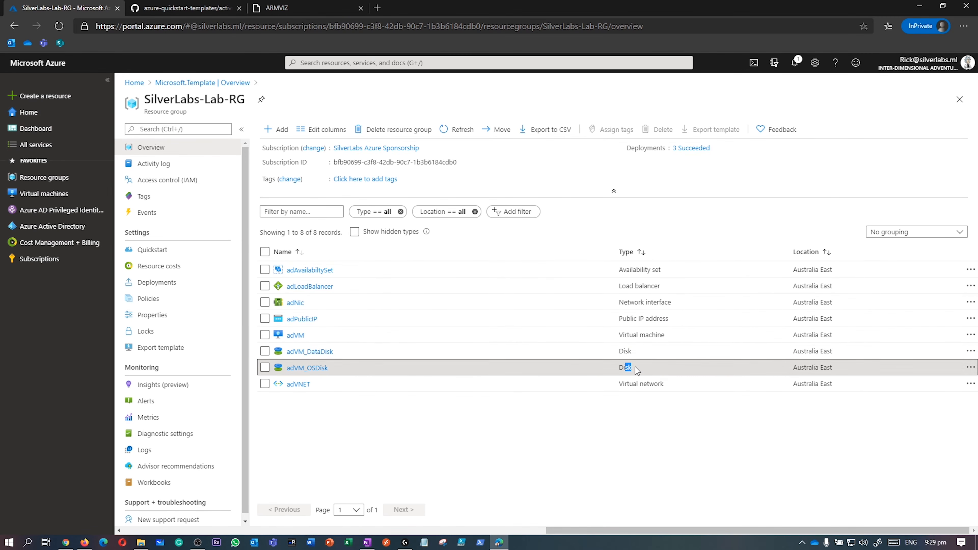
pyautogui.moveTo(341, 349); pyautogui.dragTo(311, 370)
pyautogui.click(312, 353)
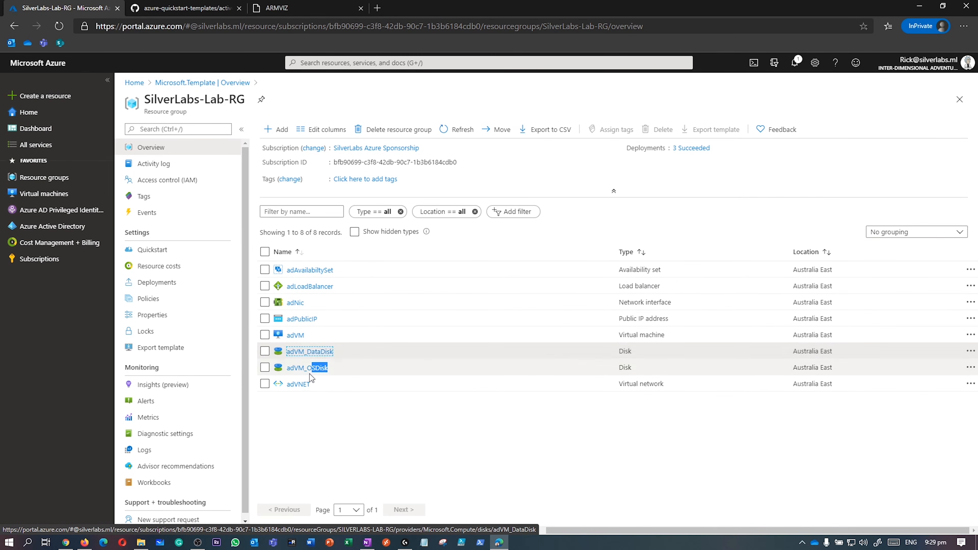
pyautogui.click(647, 333)
pyautogui.click(626, 252)
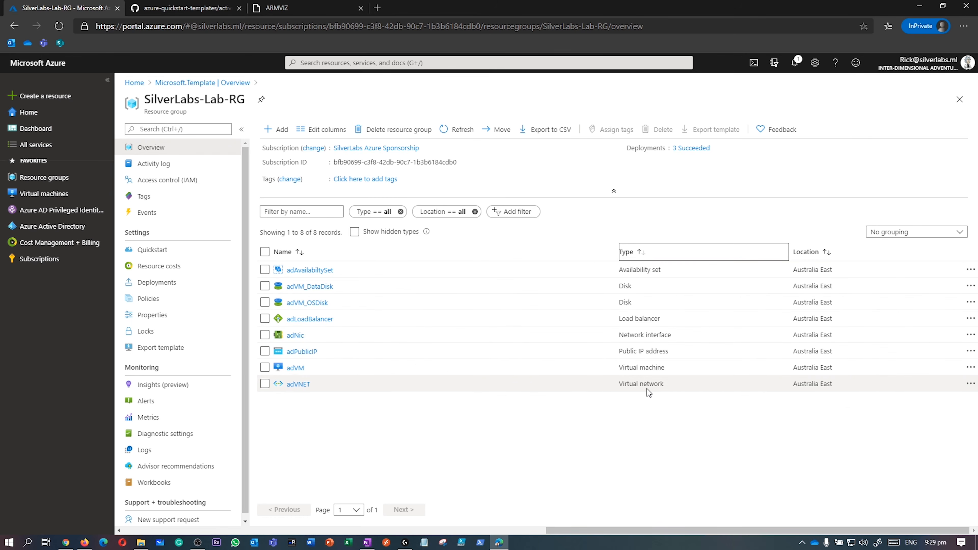
pyautogui.click(647, 367)
# Step: Open the adVM virtual machine and examine its DNS name and public IP address
pyautogui.click(284, 367)
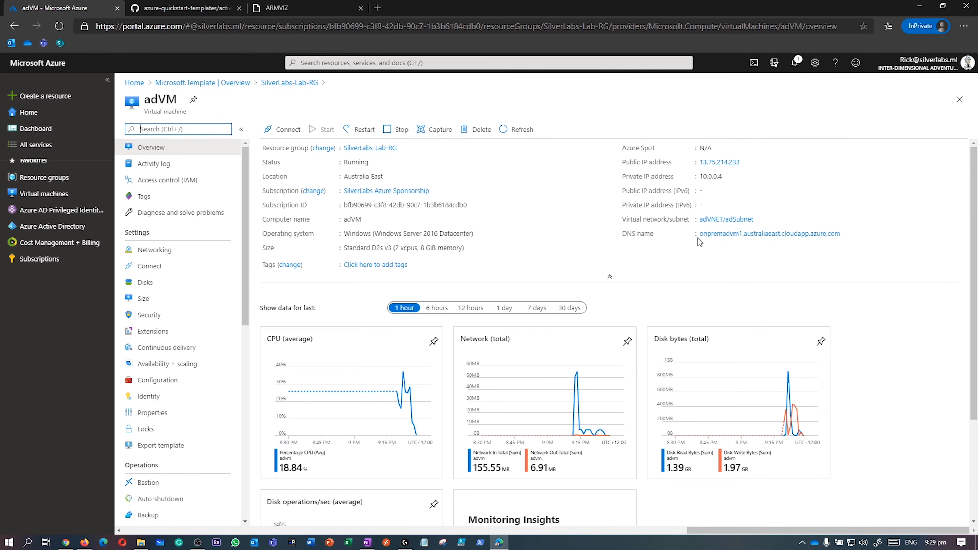
pyautogui.moveTo(700, 235); pyautogui.dragTo(742, 235)
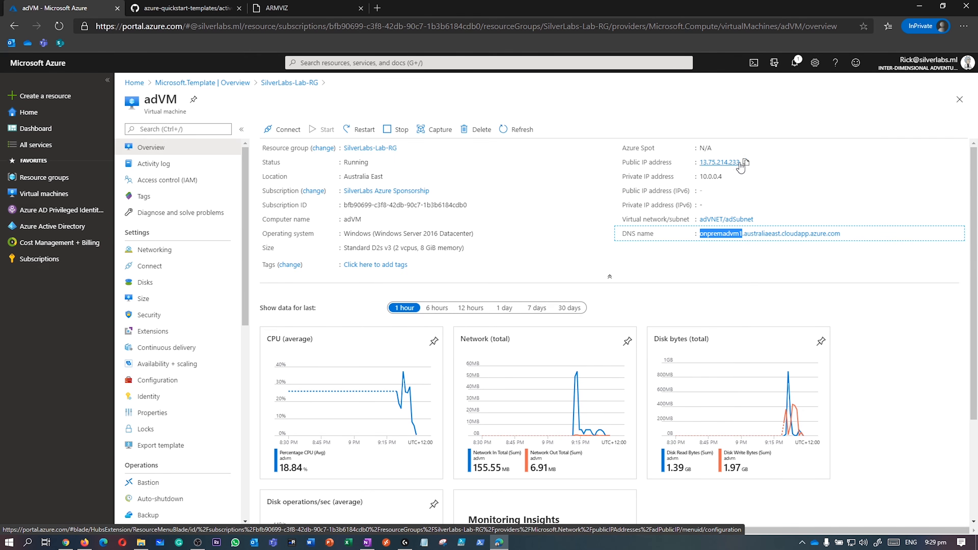
pyautogui.doubleClick(706, 164)
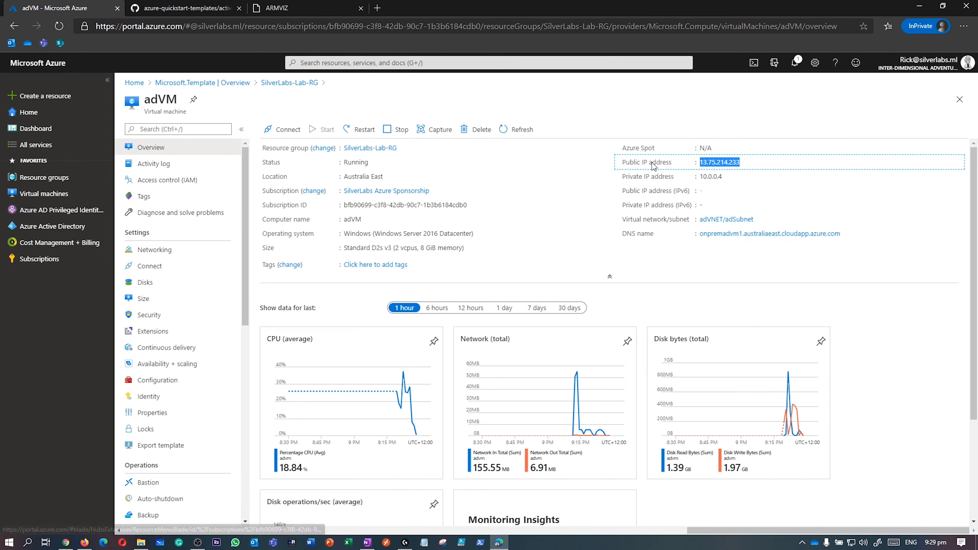
# Step: Download the RDP file for adVM's private IP address on port 3389 and try to connect with it
pyautogui.click(293, 136)
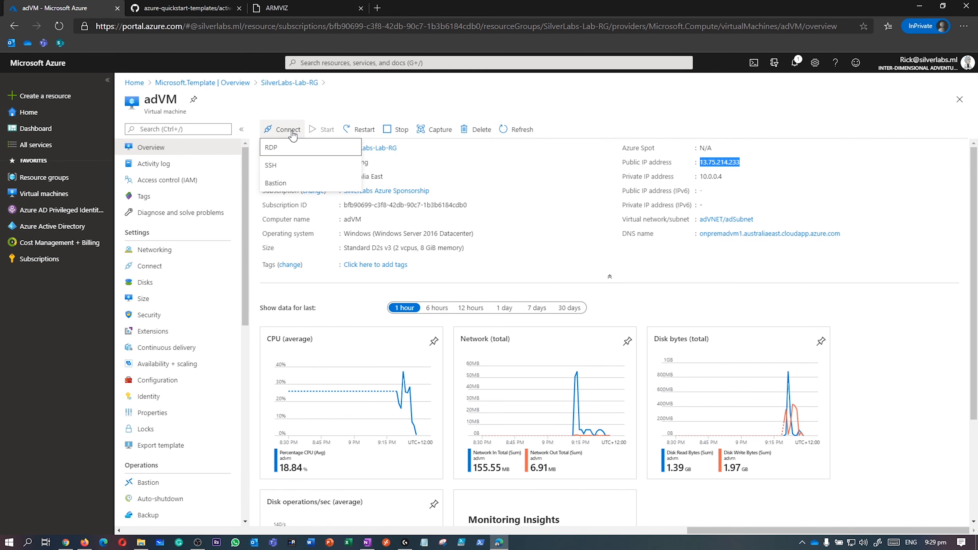
pyautogui.click(284, 153)
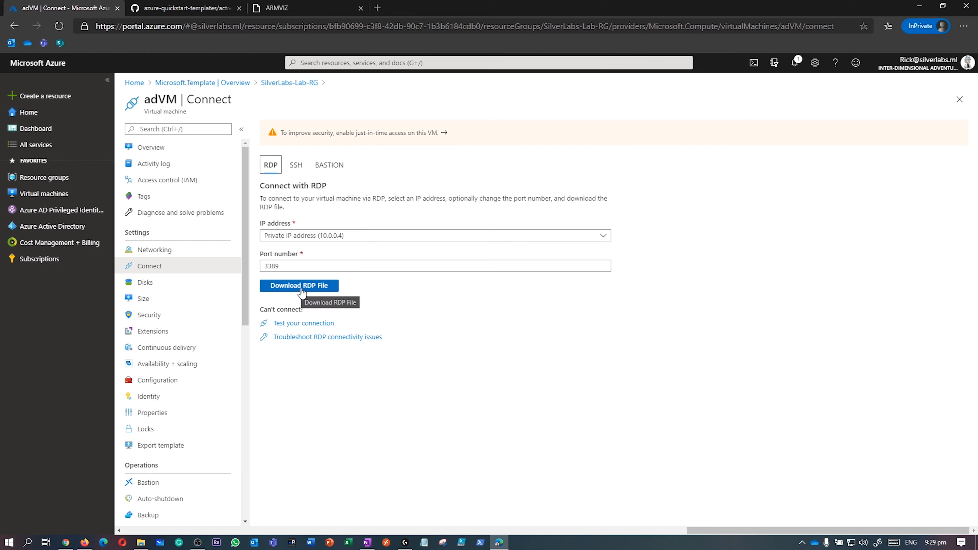
pyautogui.click(301, 292)
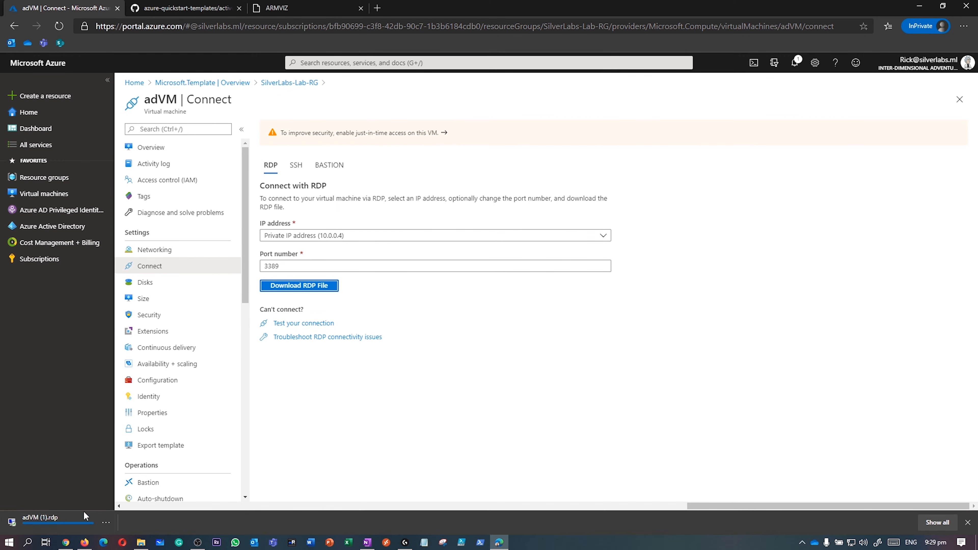
pyautogui.click(70, 523)
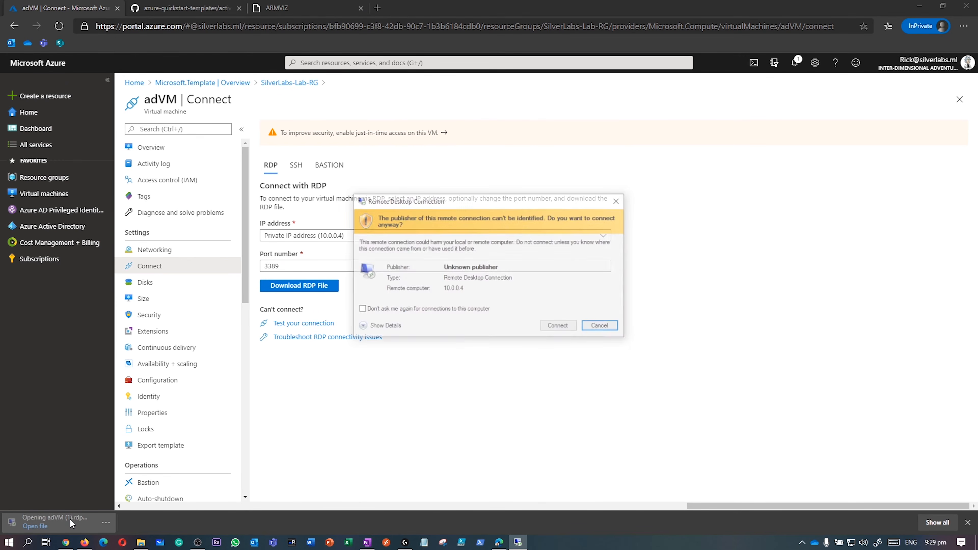
pyautogui.click(559, 327)
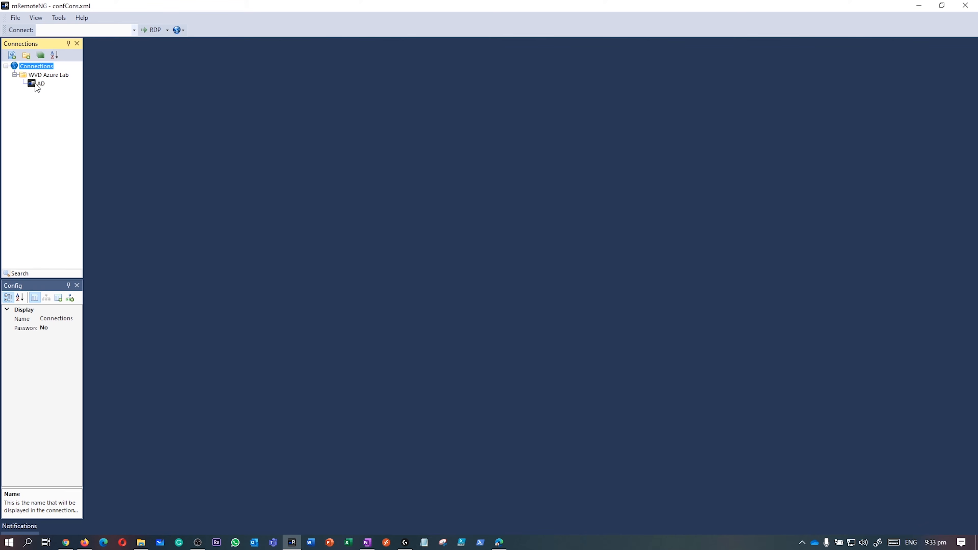
# Step: In mRemoteNG, create a folder named SilverLabs under Connections and collapse the WVD Azure Lab folder
pyautogui.rightClick(45, 69)
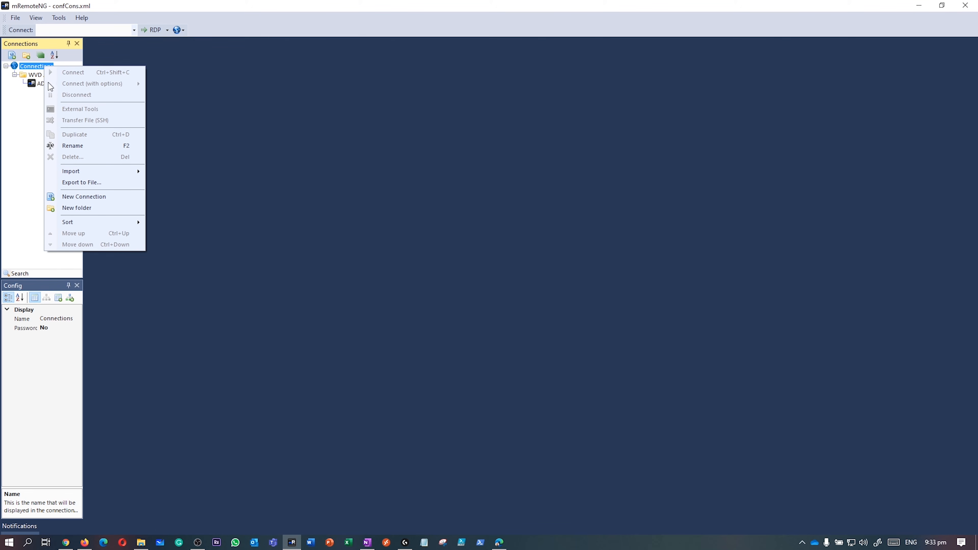
pyautogui.click(74, 210)
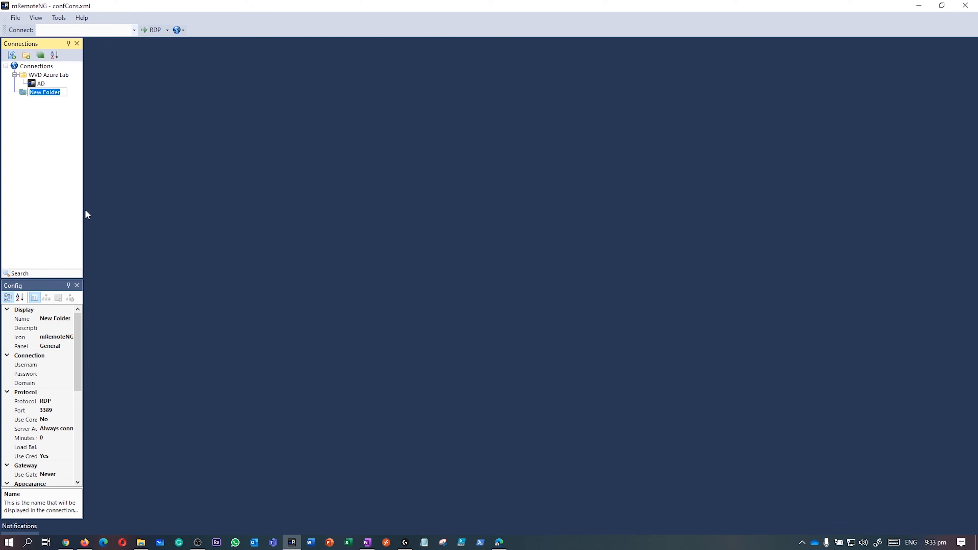
pyautogui.write('SilverLabs')
pyautogui.press('Return')
pyautogui.click(14, 75)
# Step: Add a new connection named AdVM inside the SilverLabs folder
pyautogui.rightClick(32, 87)
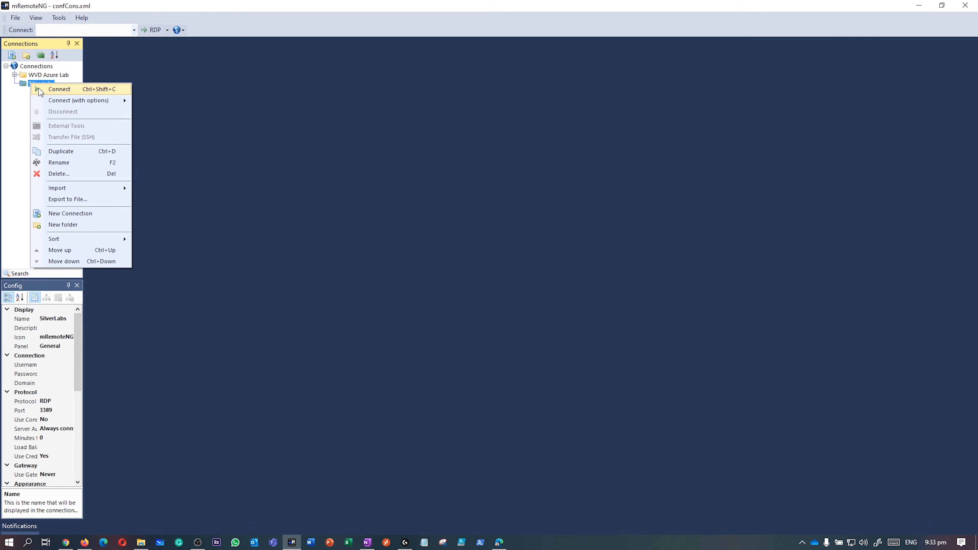
pyautogui.click(73, 215)
pyautogui.write('A')
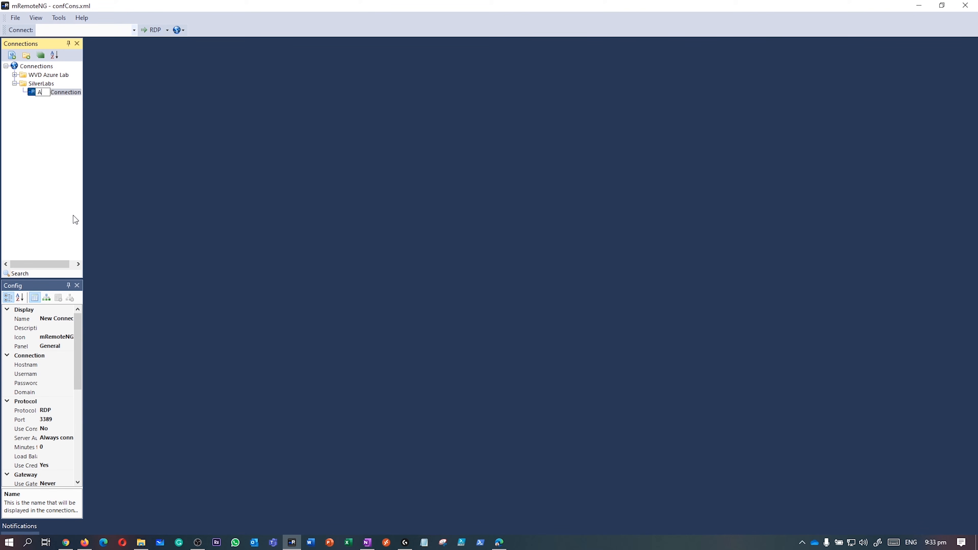
pyautogui.write('dVM')
pyautogui.press('Return')
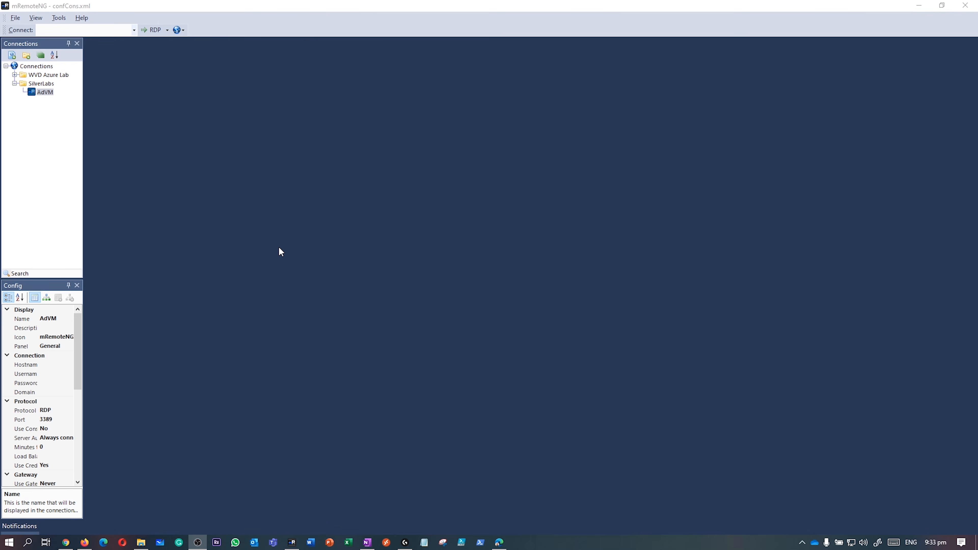
# Step: Switch to the Azure portal, open adVM from the SilverLabs-Lab-RG resource group and copy its DNS name
pyautogui.hotkey('alt', 'Tab')
pyautogui.hotkey('alt', 'Tab')
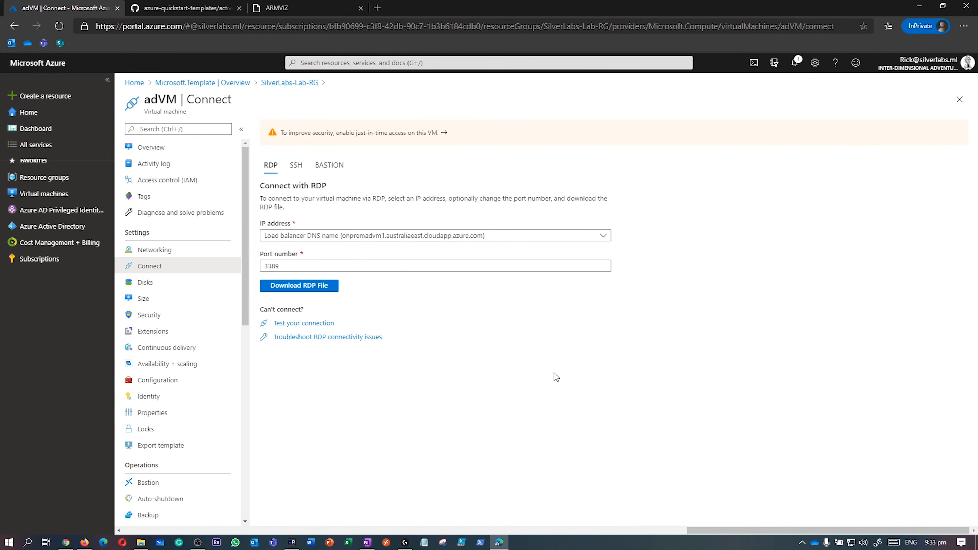
pyautogui.click(235, 83)
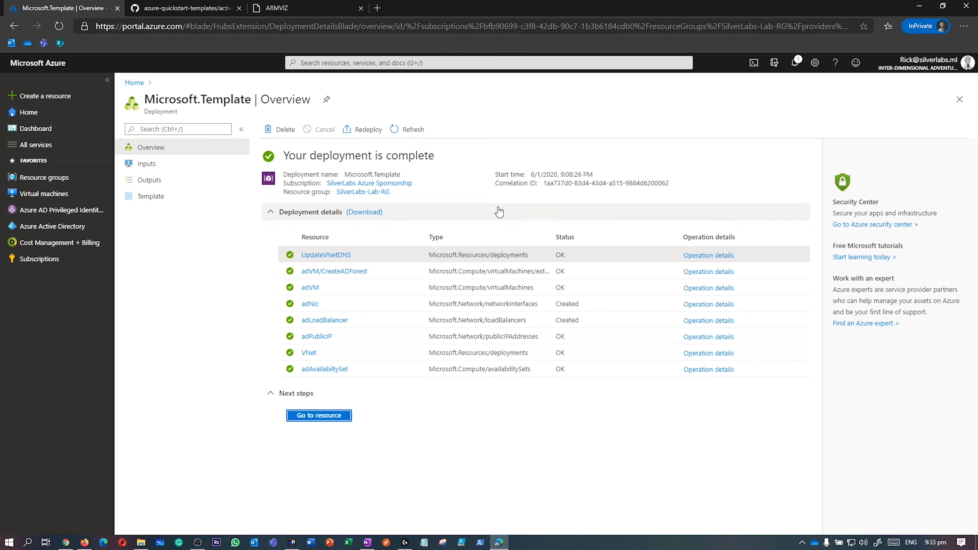
pyautogui.click(315, 415)
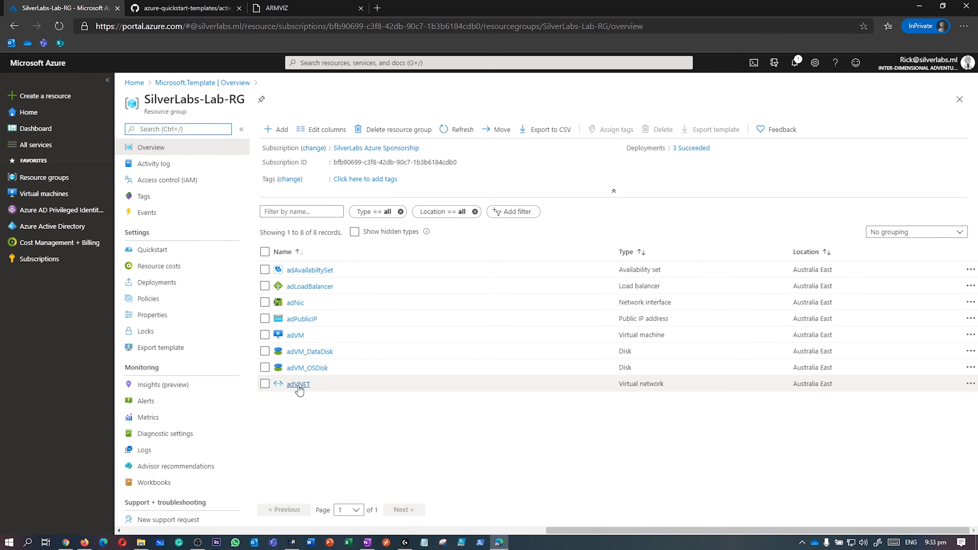
pyautogui.click(297, 335)
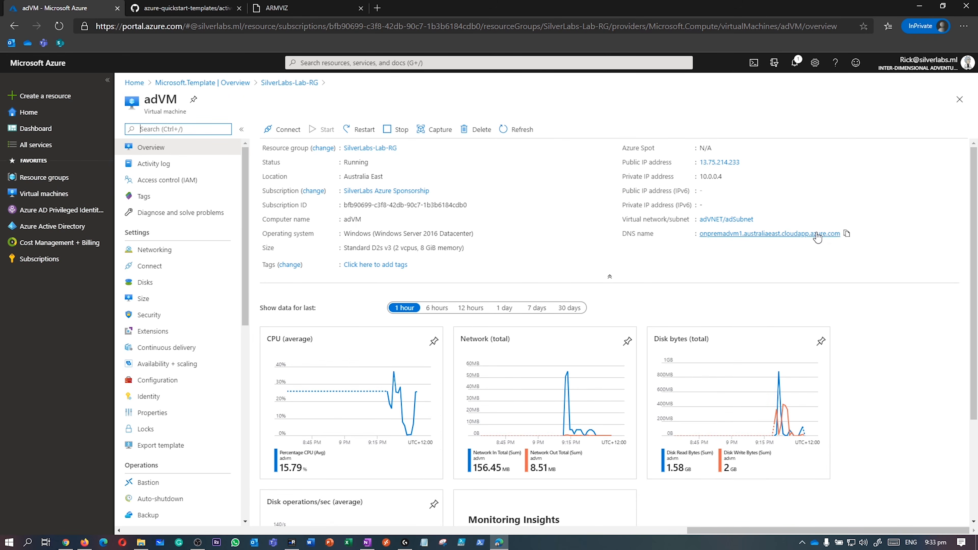
pyautogui.click(849, 234)
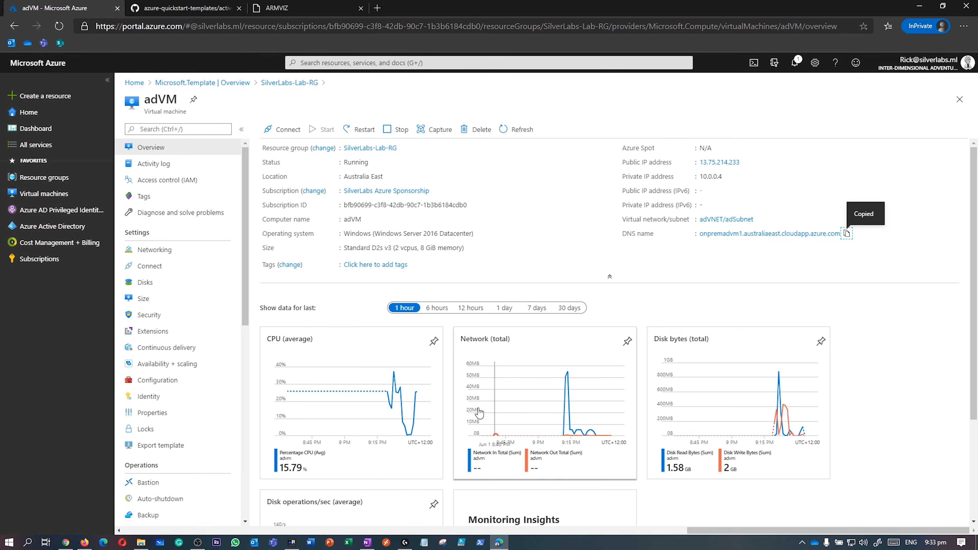
# Step: Switch to mRemoteNG and paste the copied DNS name as the AdVM connection's hostname, widening the settings area to read it
pyautogui.click(295, 546)
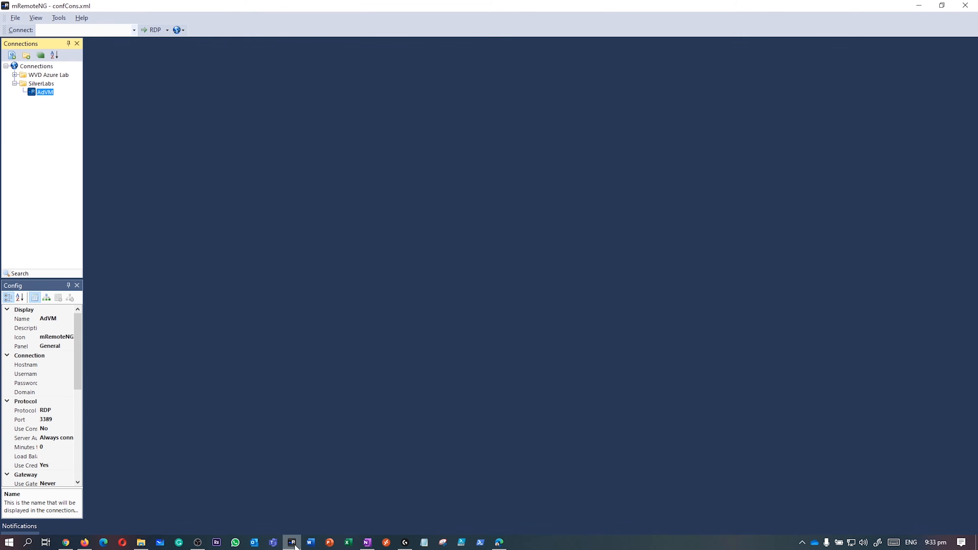
pyautogui.click(52, 365)
pyautogui.moveTo(83, 367); pyautogui.dragTo(225, 380)
pyautogui.click(99, 365)
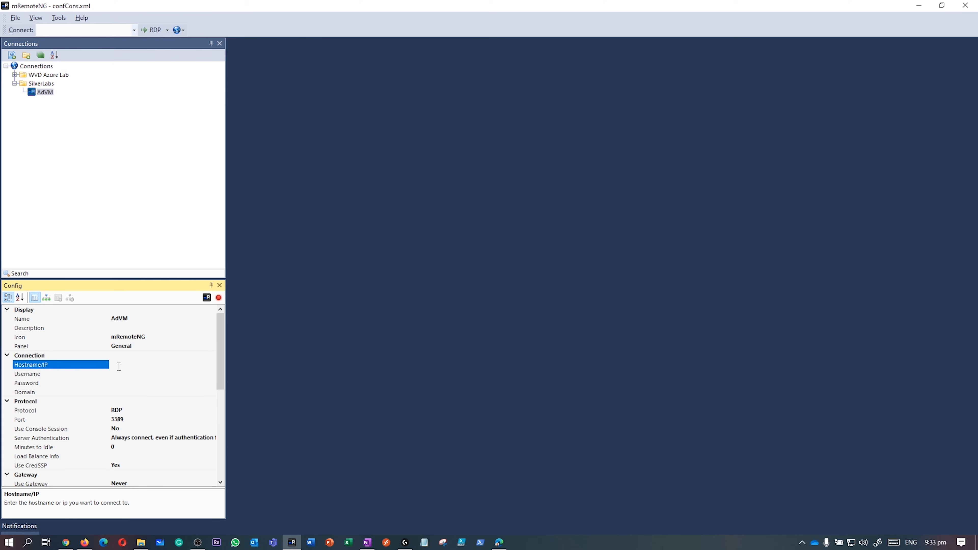
pyautogui.hotkey('ctrl', 'v')
# Step: Set the AdVM connection's username to onpremadmin, enter the admin password and narrow the settings area again
pyautogui.click(119, 373)
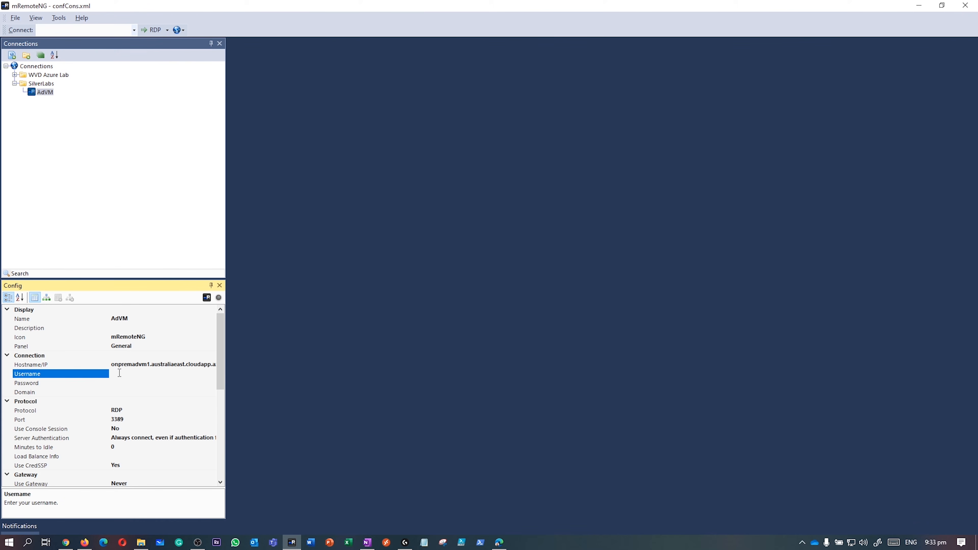
pyautogui.write('onpremadmin')
pyautogui.click(129, 381)
pyautogui.write('••••••••••••')
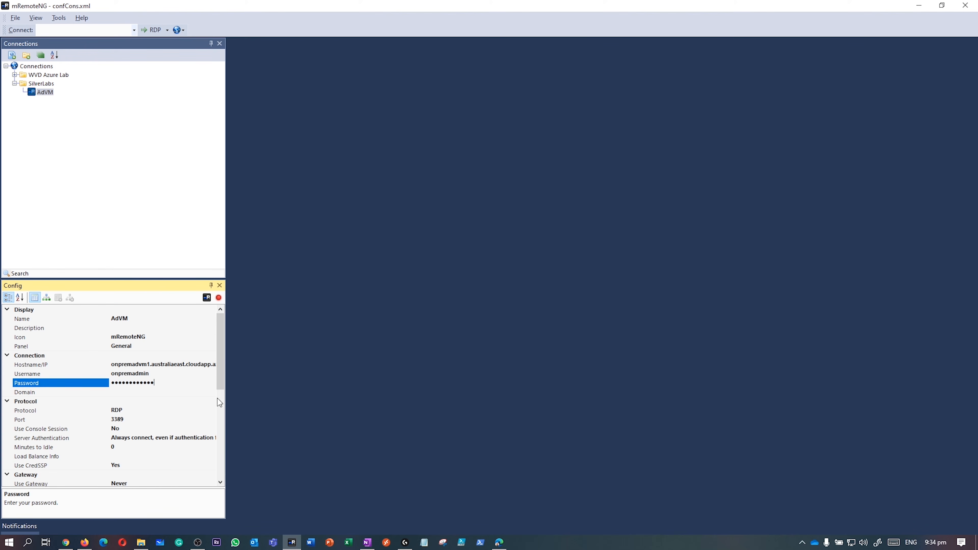
pyautogui.moveTo(226, 401); pyautogui.dragTo(101, 405)
pyautogui.click(100, 407)
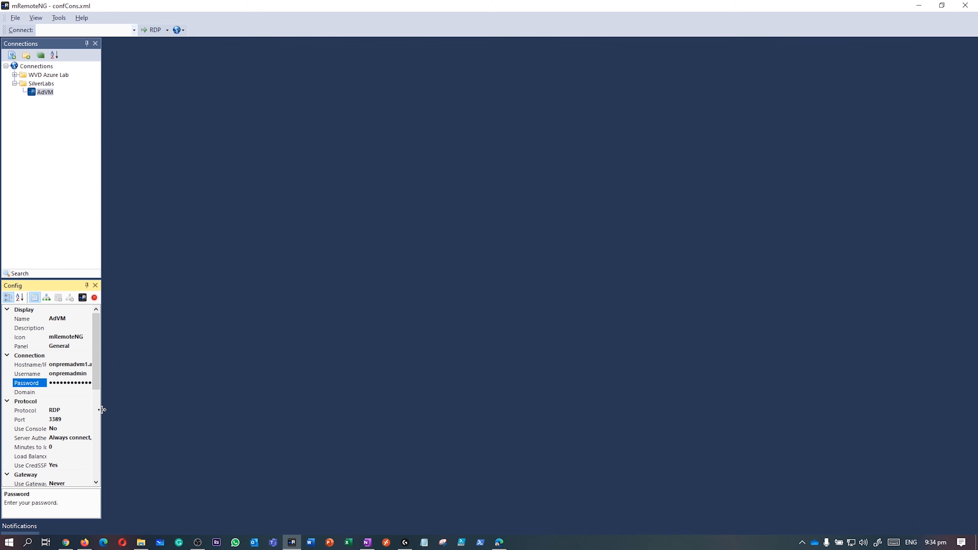
# Step: Widen the connection panels slightly and start the remote desktop session to AdVM
pyautogui.moveTo(102, 408); pyautogui.dragTo(125, 410)
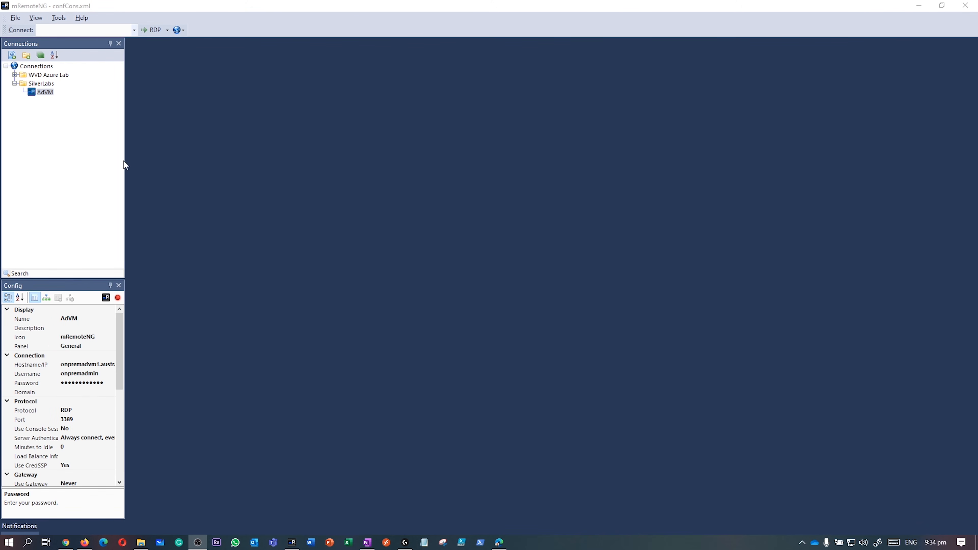
pyautogui.doubleClick(46, 93)
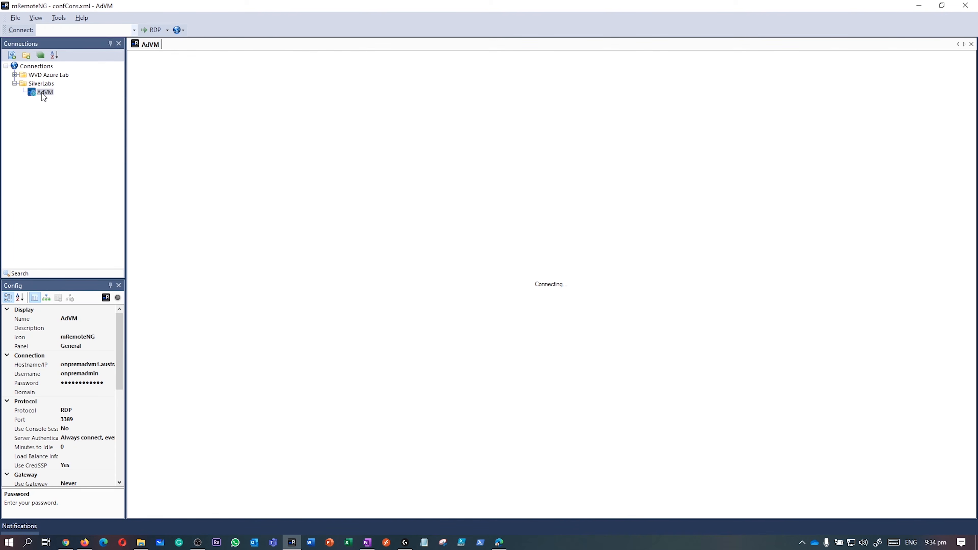
pyautogui.rightClick(41, 93)
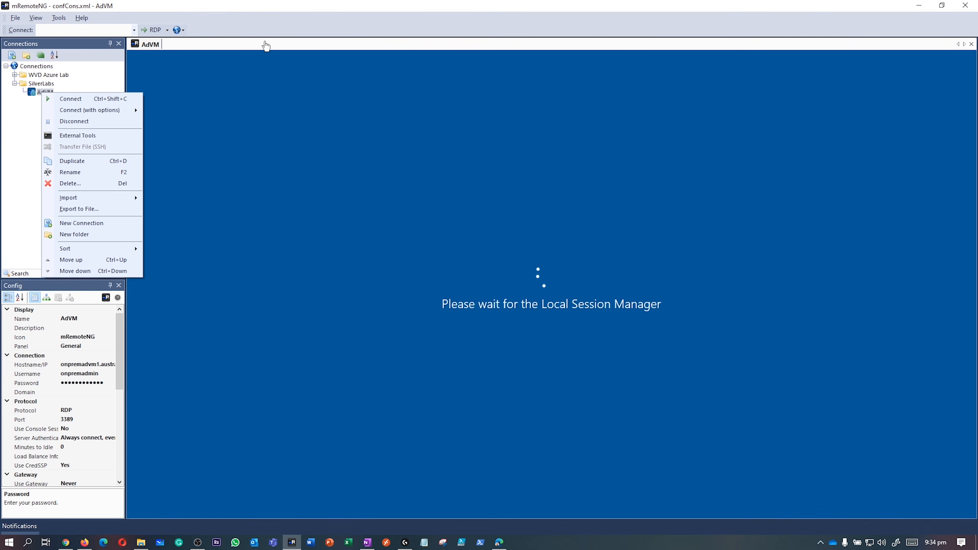
pyautogui.click(265, 46)
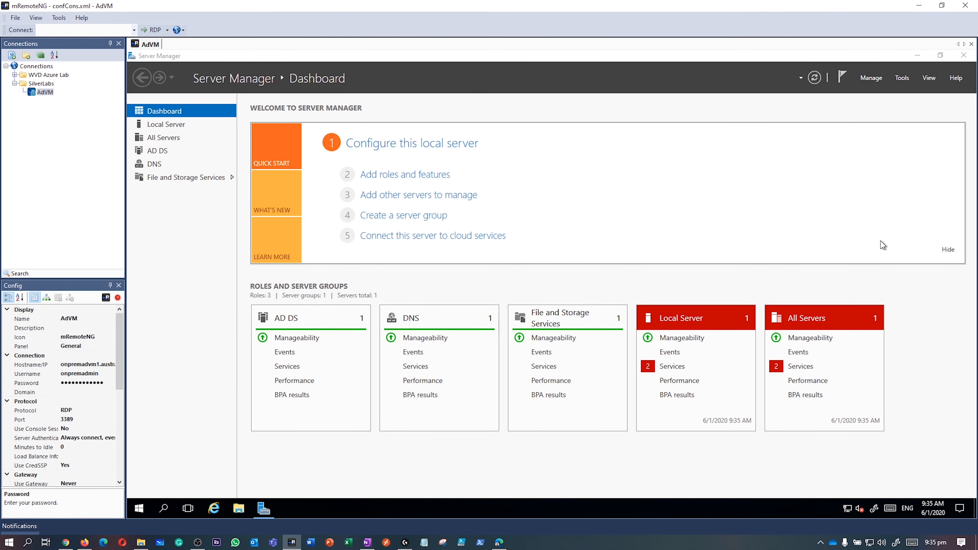
# Step: Open Active Directory Users and Computers from the Windows Administrative Tools on the VM and move its window clear of the Server Manager sidebar
pyautogui.click(139, 509)
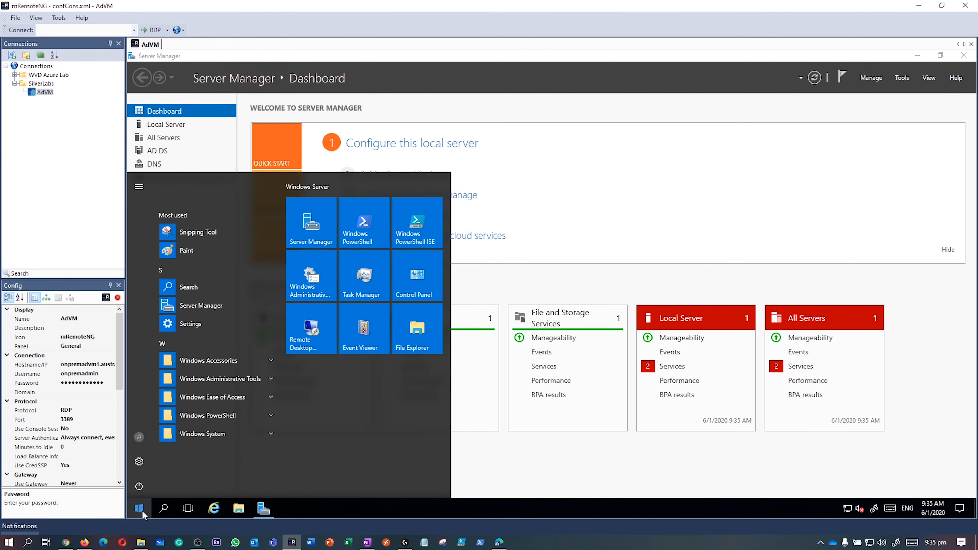
pyautogui.click(272, 380)
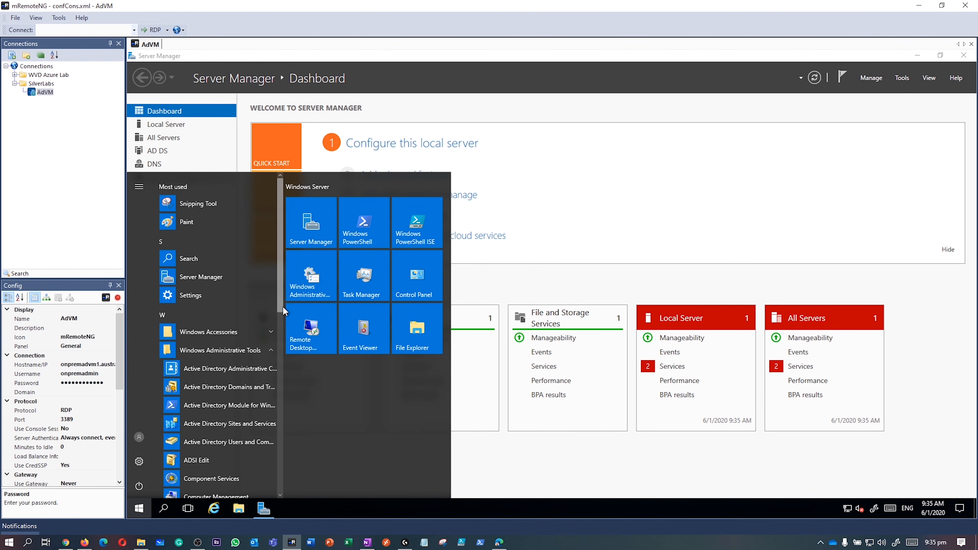
pyautogui.scroll(-3, 283, 308)
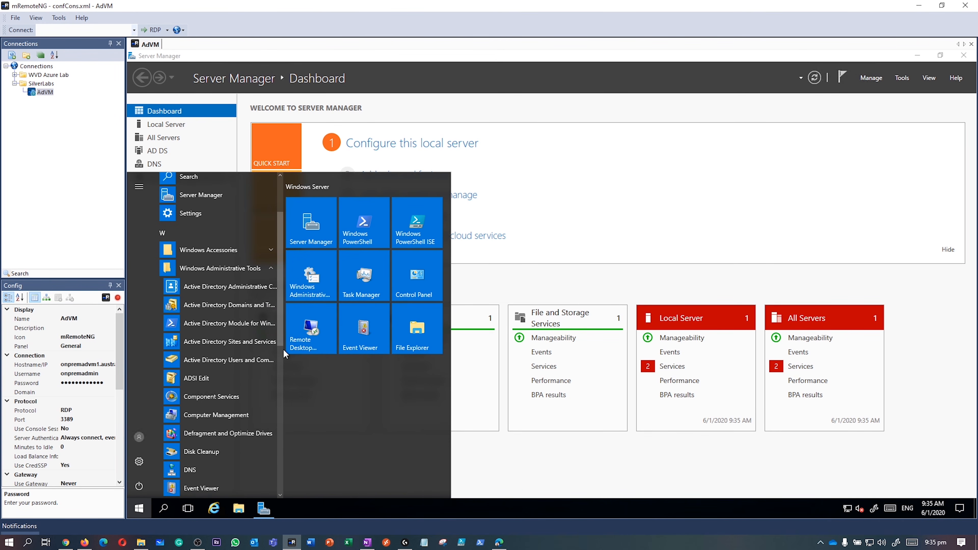
pyautogui.click(242, 361)
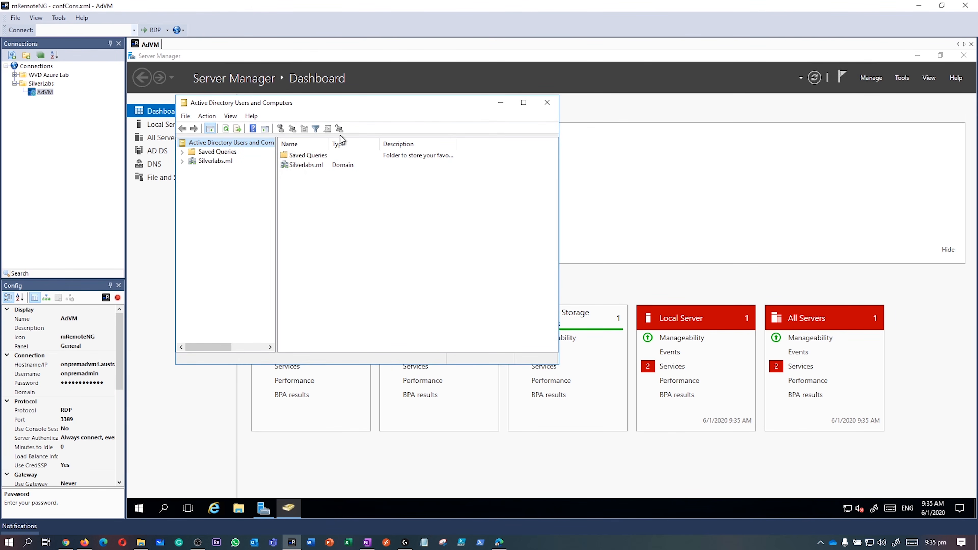
pyautogui.moveTo(359, 108); pyautogui.dragTo(457, 165)
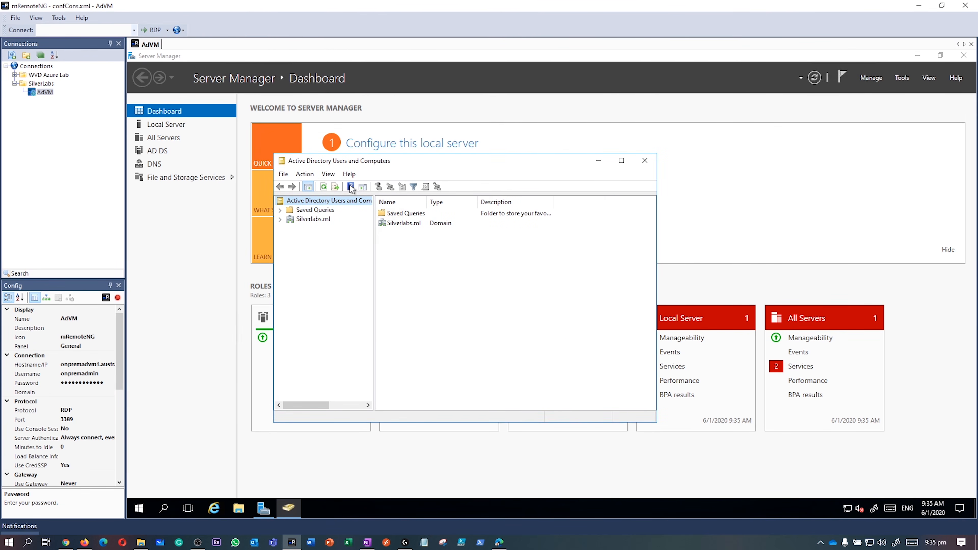
# Step: Expand the Silverlabs.ml domain and view its Computers and Users containers, widening the Name column to read the full entries
pyautogui.click(280, 219)
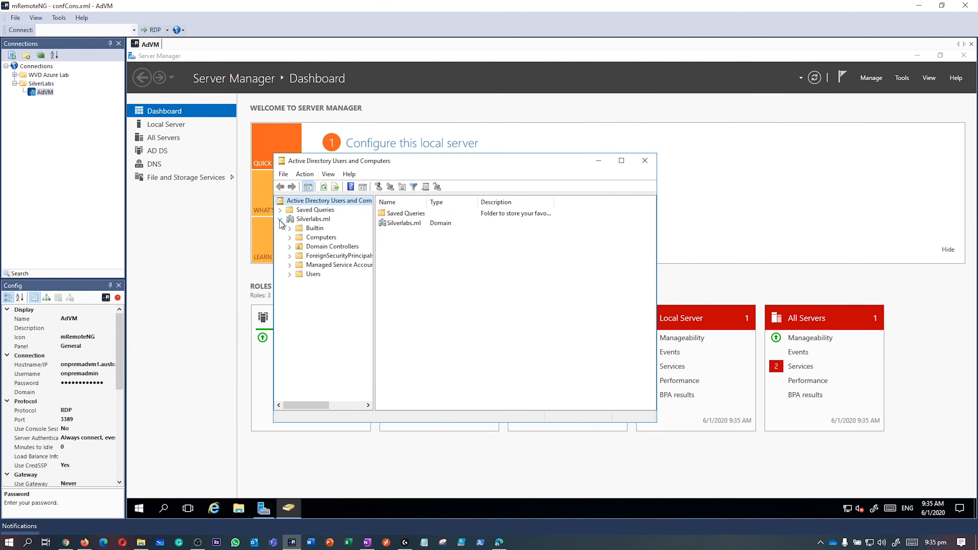
pyautogui.click(321, 239)
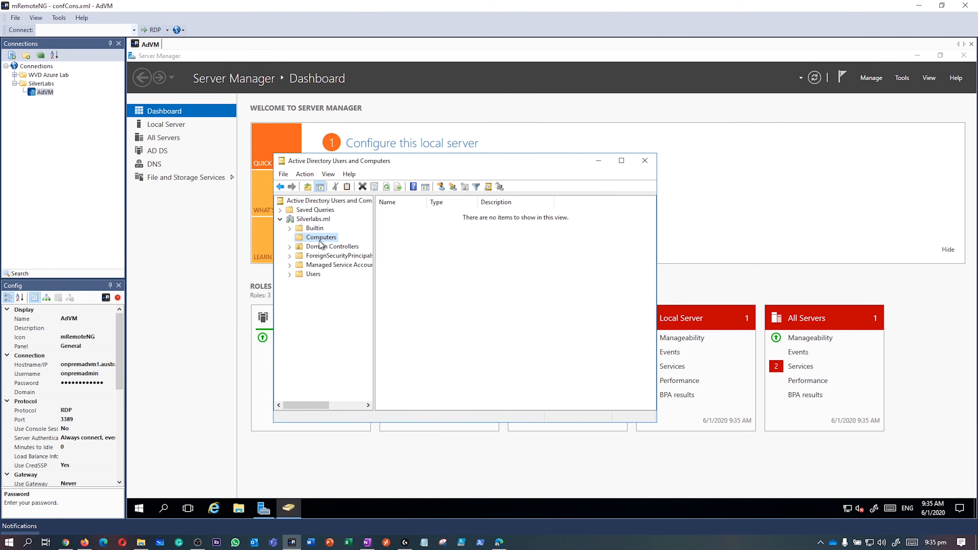
pyautogui.click(314, 275)
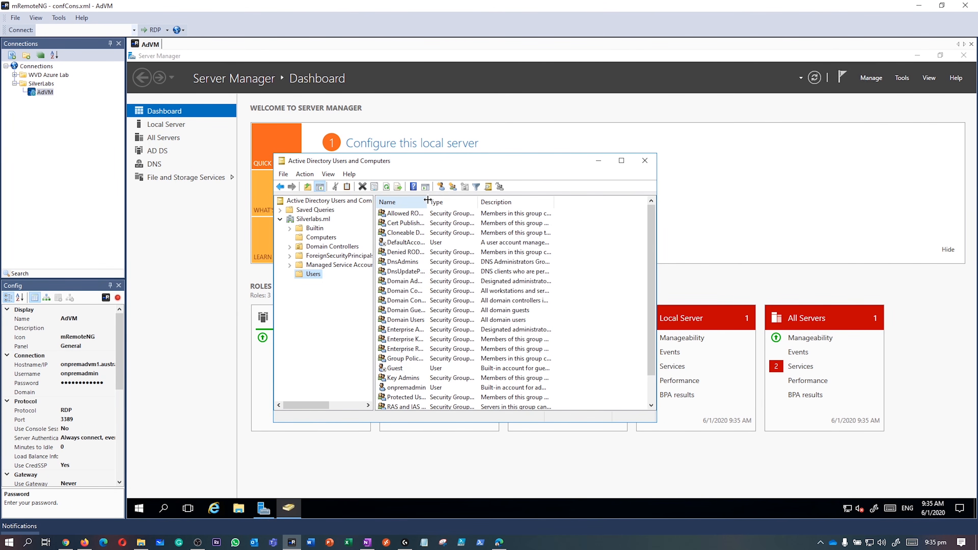
pyautogui.moveTo(426, 202); pyautogui.dragTo(532, 202)
pyautogui.moveTo(650, 247); pyautogui.dragTo(662, 228)
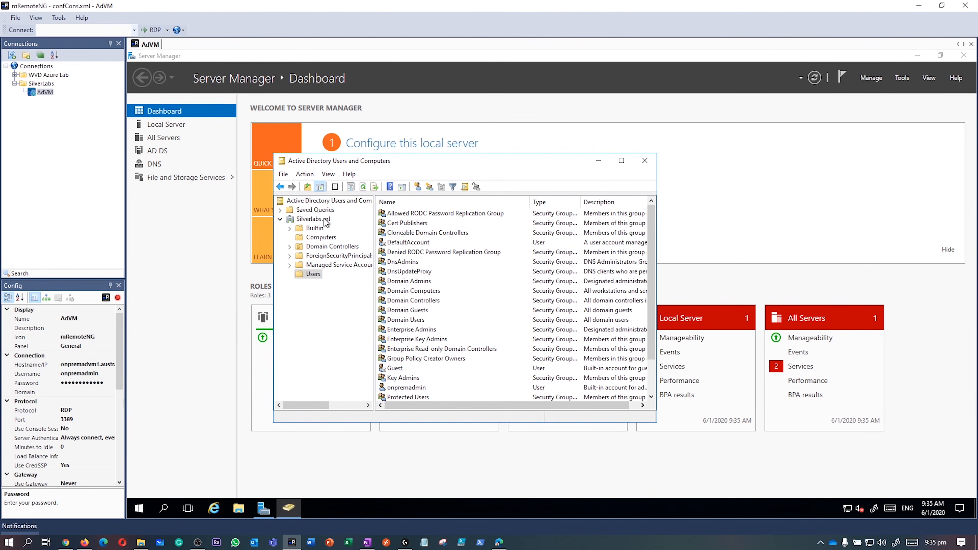
# Step: Check the Silverlabs.ml domain's properties, including its pre-Windows 2000 domain name and manager details, and close them without changes
pyautogui.click(316, 219)
pyautogui.rightClick(315, 219)
pyautogui.click(345, 341)
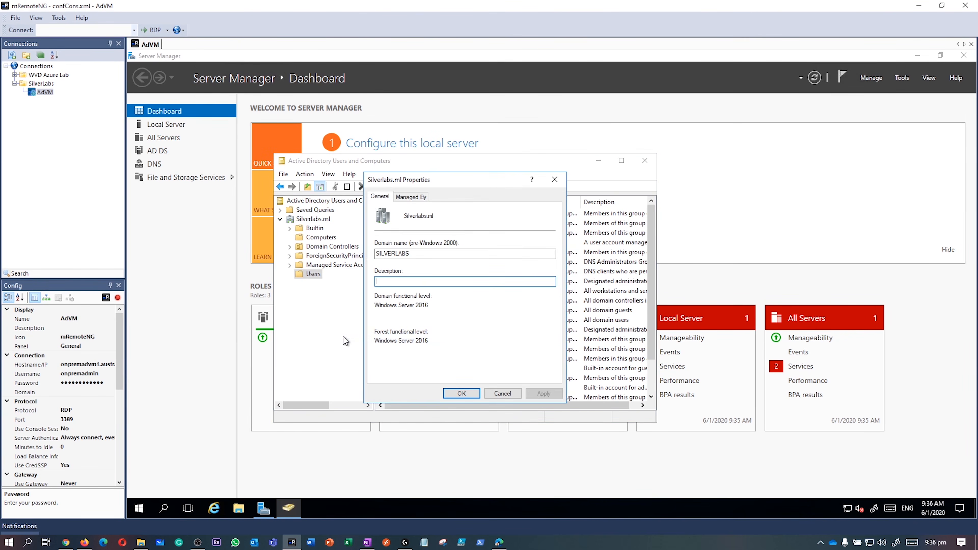
pyautogui.moveTo(379, 253); pyautogui.dragTo(440, 254)
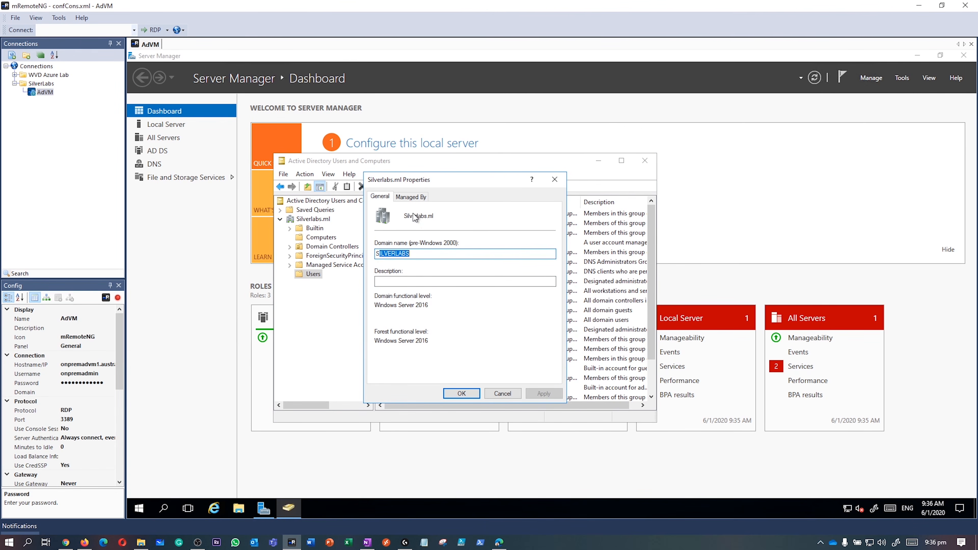
pyautogui.click(411, 196)
pyautogui.click(555, 179)
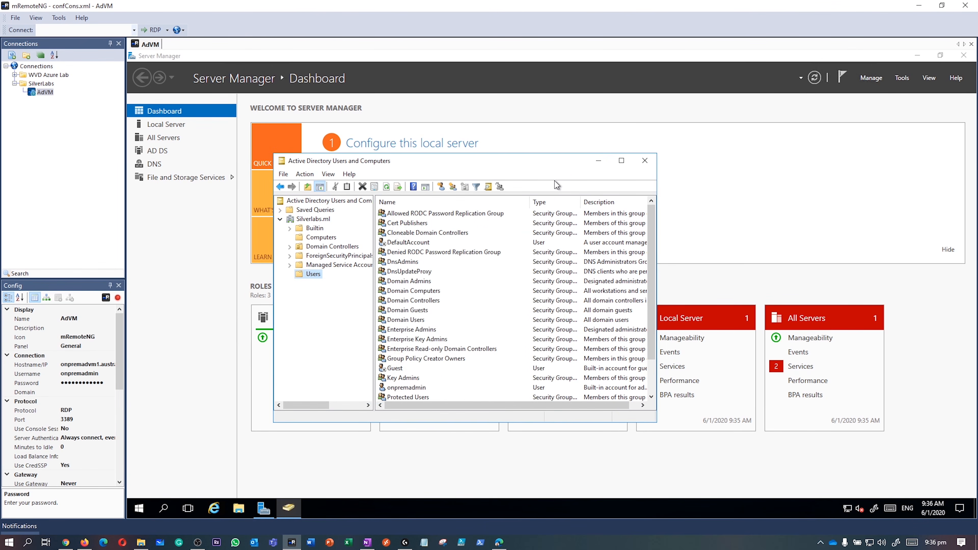